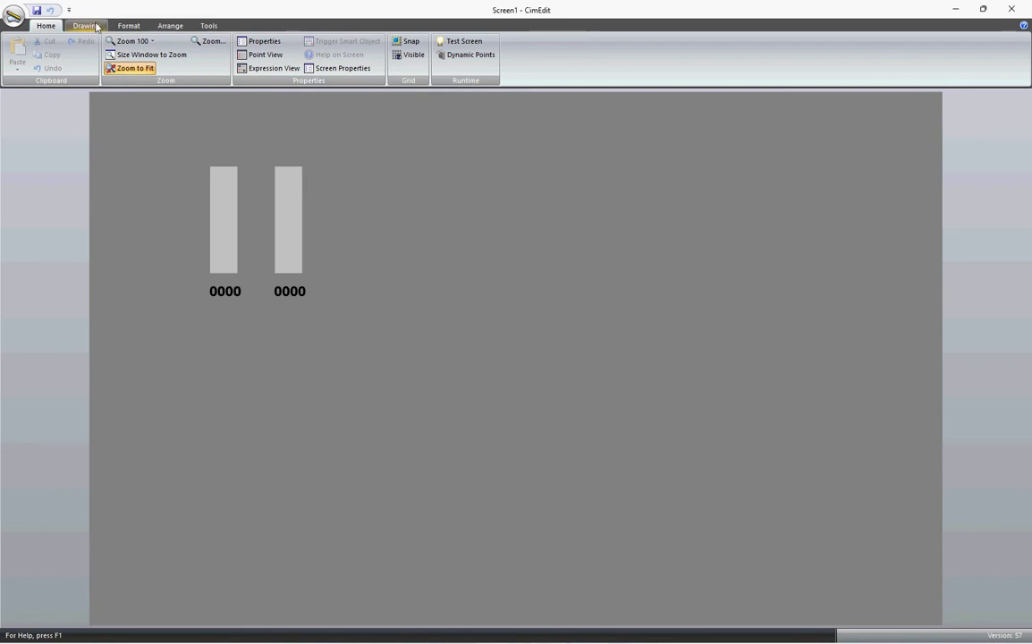
- Insert an Alarm Viewer object spanning the screen's full width along its lower edge and enlarge its height upward
{"action": "left_click", "coordinate": [90, 26]}
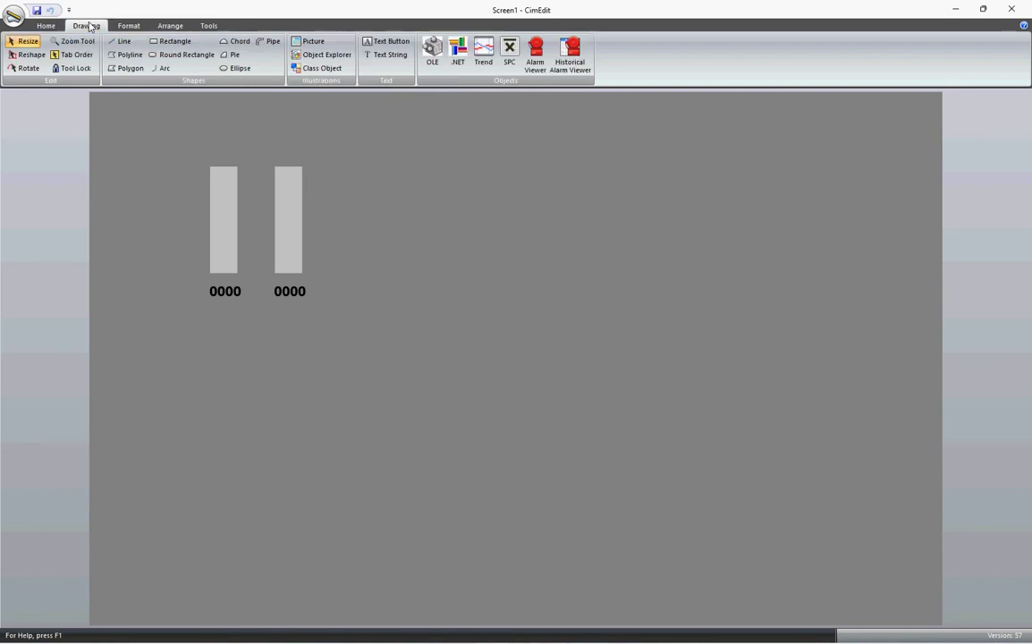
{"action": "left_click", "coordinate": [539, 69]}
{"action": "left_click_drag", "start_coordinate": [258, 108], "coordinate": [223, 407]}
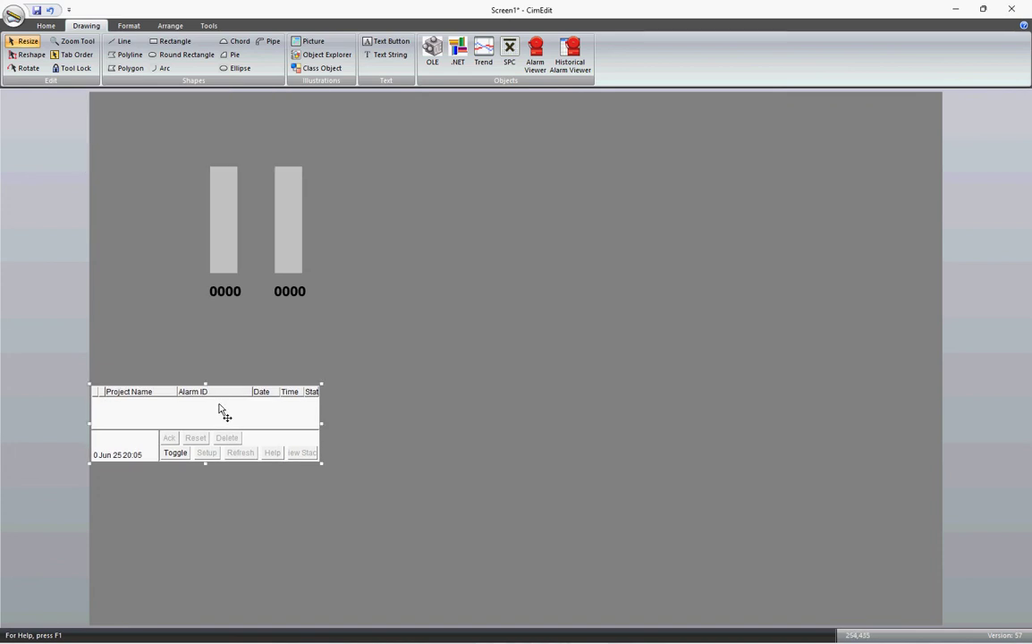
{"action": "left_click_drag", "start_coordinate": [322, 425], "coordinate": [942, 440]}
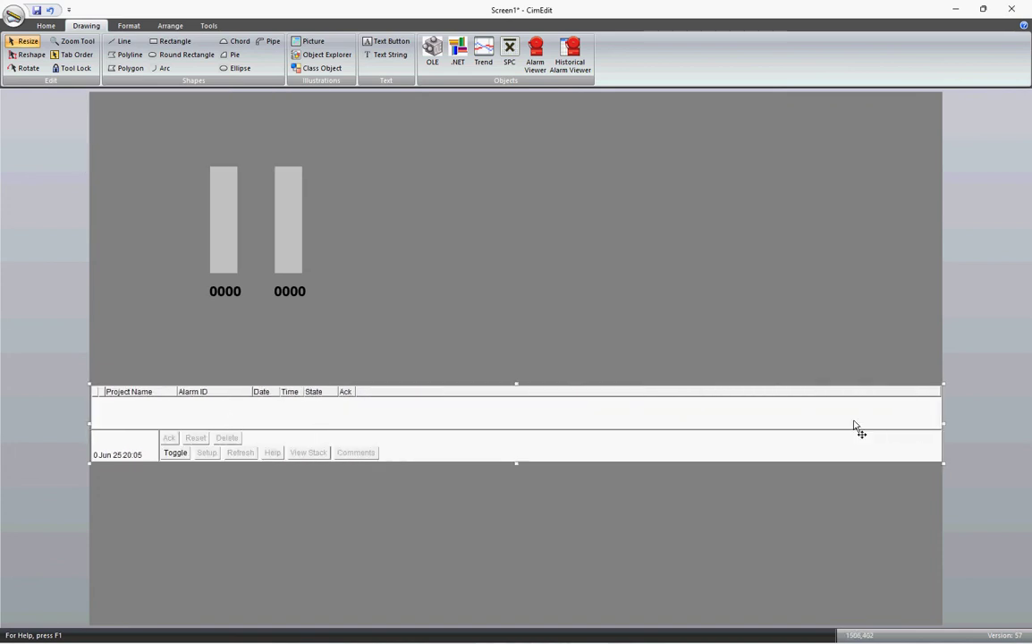
{"action": "left_click_drag", "start_coordinate": [458, 450], "coordinate": [467, 611]}
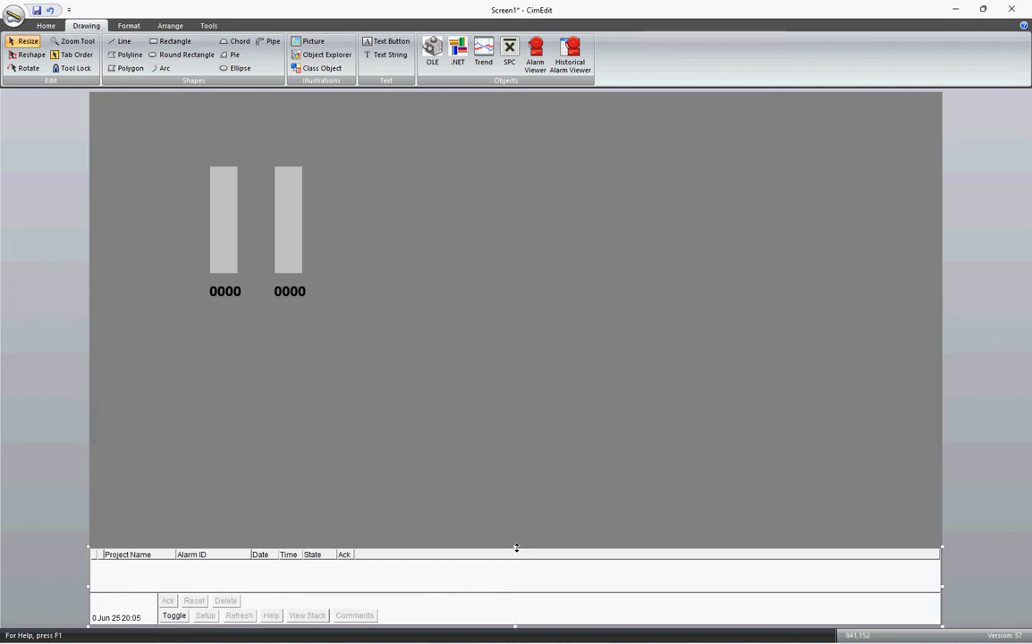
{"action": "left_click_drag", "start_coordinate": [516, 548], "coordinate": [515, 453]}
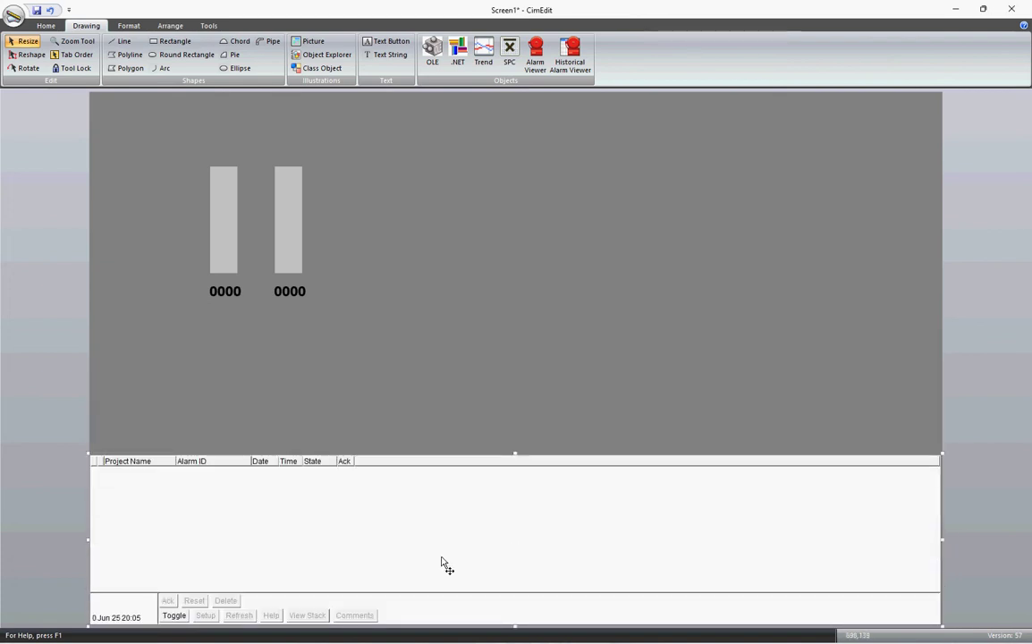
- Toggle the alarm viewer's display to the layout that includes the Message column
{"action": "double_click", "coordinate": [418, 606]}
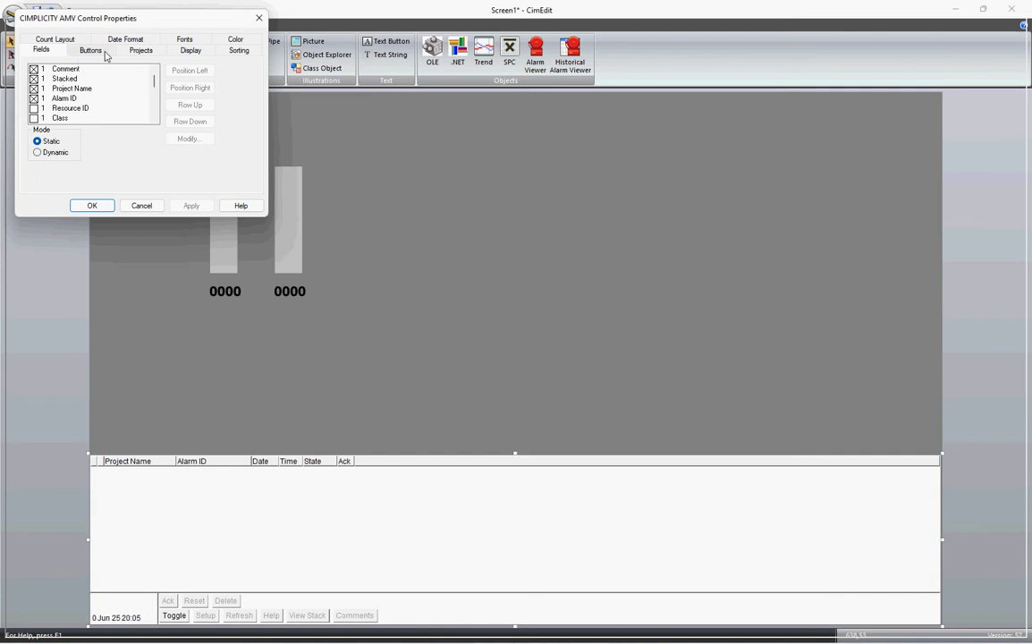
{"action": "left_click", "coordinate": [259, 18]}
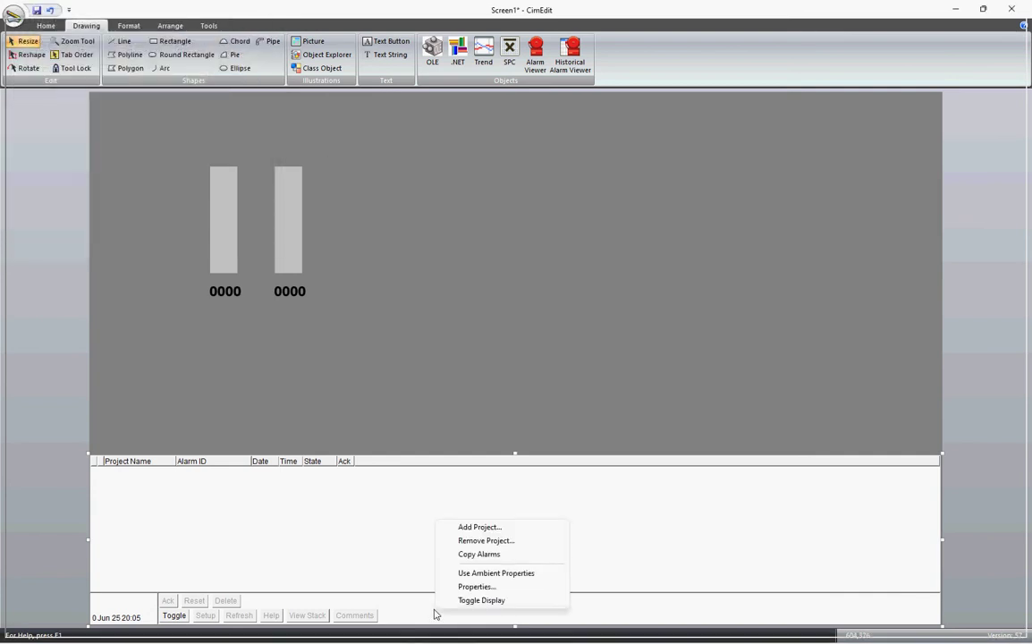
{"action": "right_click", "coordinate": [435, 610]}
{"action": "left_click", "coordinate": [473, 601]}
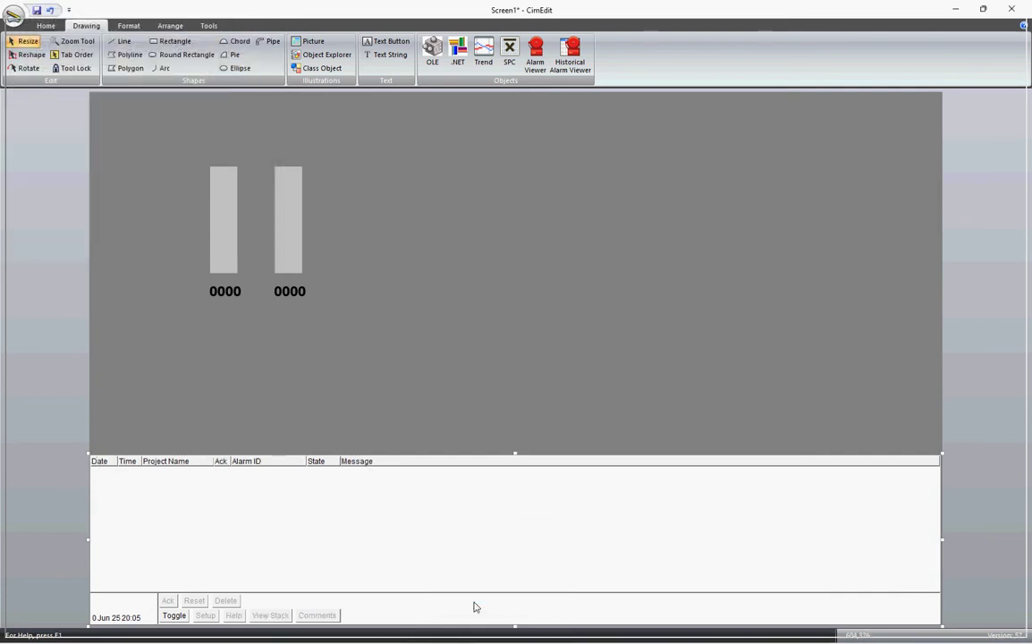
- Save Screen1 and close the screen editor to return to the project workbench
{"action": "left_click", "coordinate": [37, 12]}
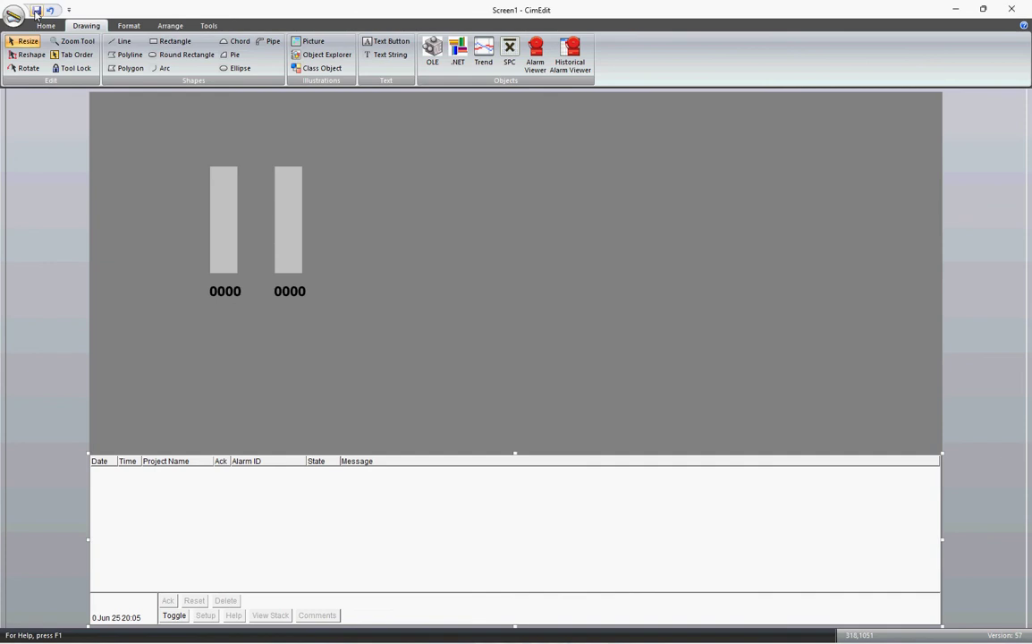
{"action": "double_click", "coordinate": [954, 15]}
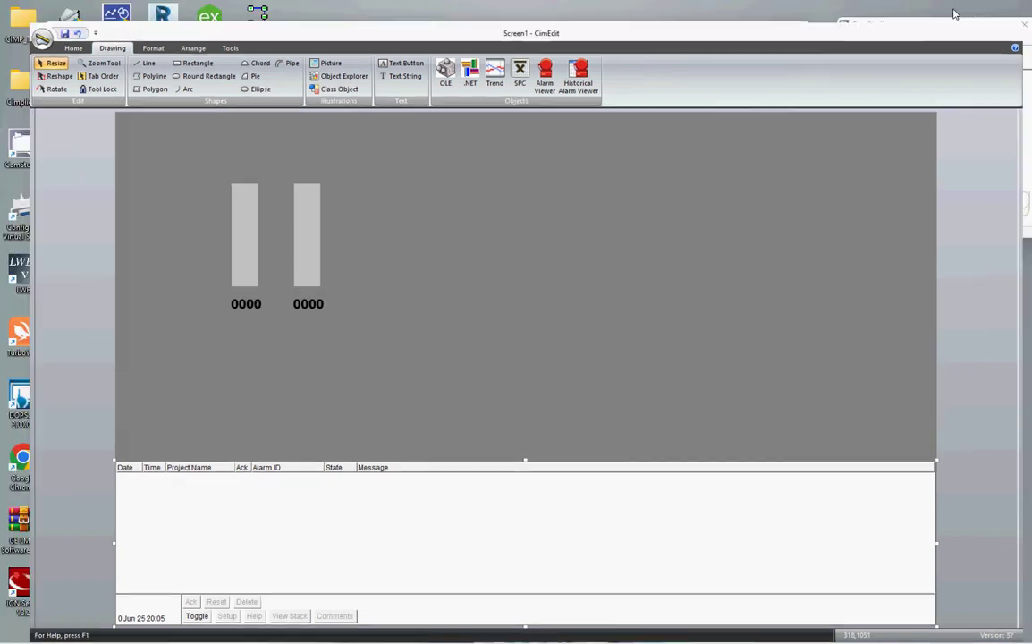
{"action": "key", "text": "alt+F4"}
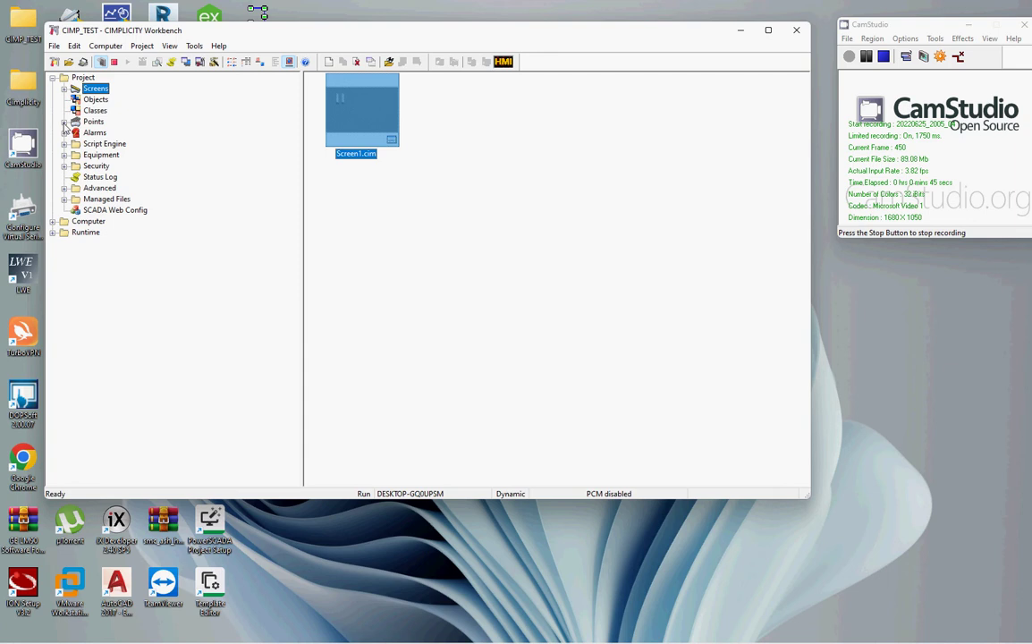
- Open the properties of the Read40001 point from the project's points list
{"action": "left_click", "coordinate": [65, 122]}
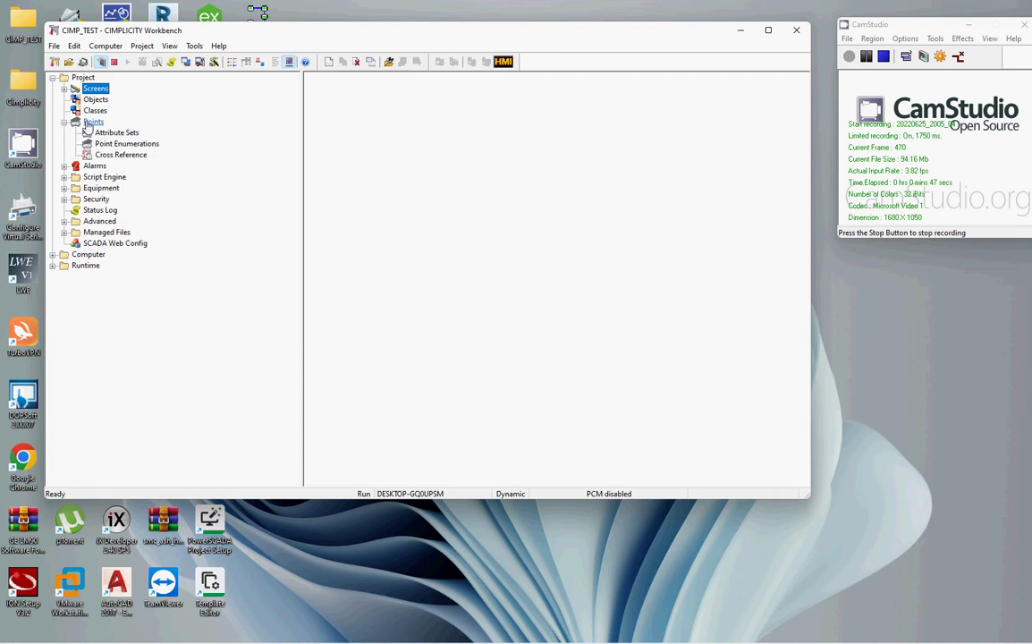
{"action": "left_click", "coordinate": [91, 123]}
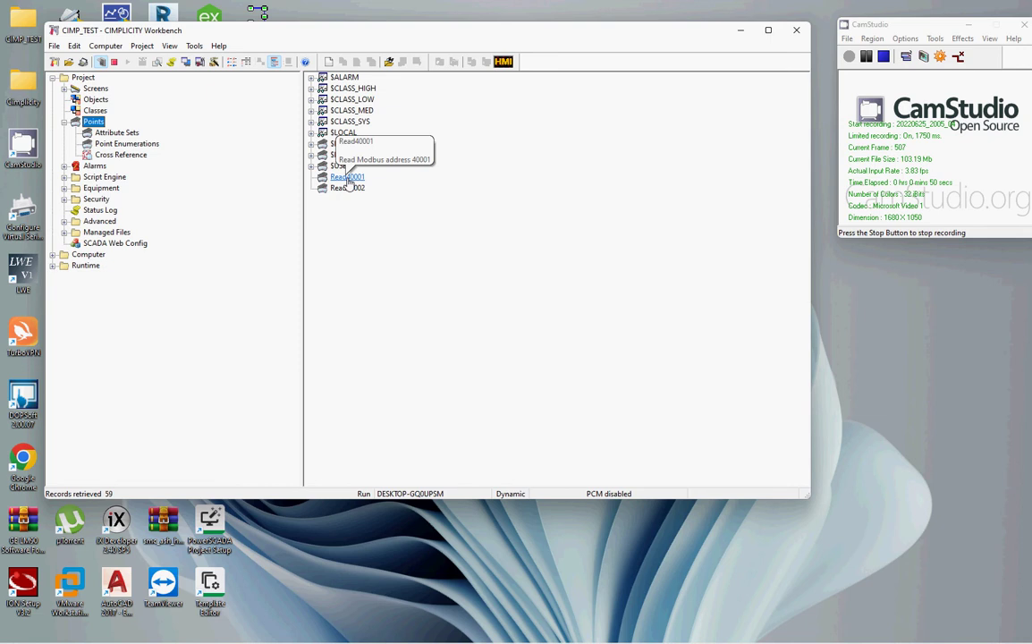
{"action": "left_click", "coordinate": [348, 178]}
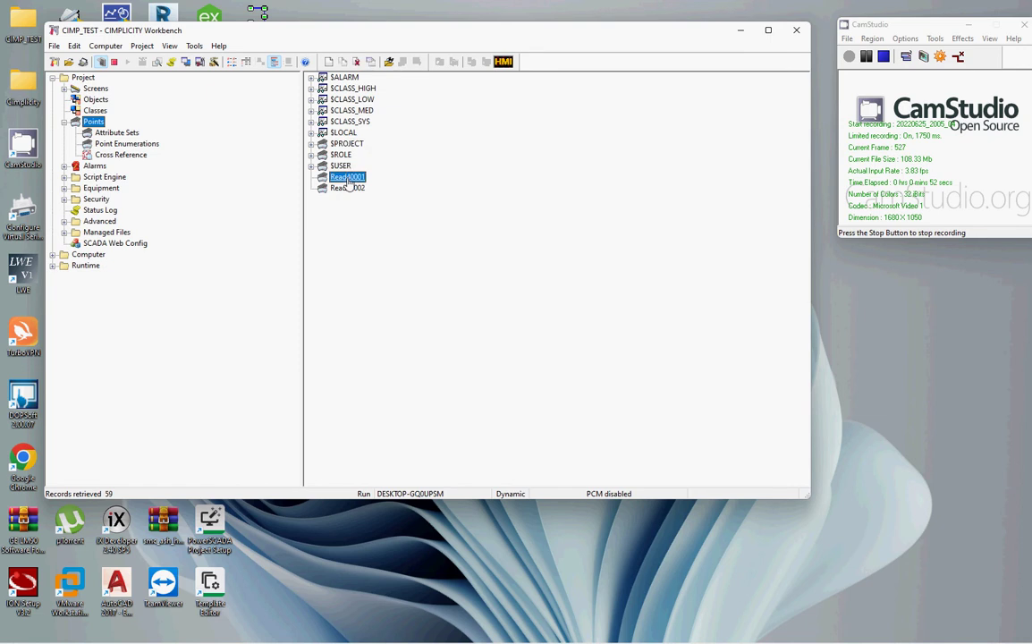
{"action": "right_click", "coordinate": [348, 181]}
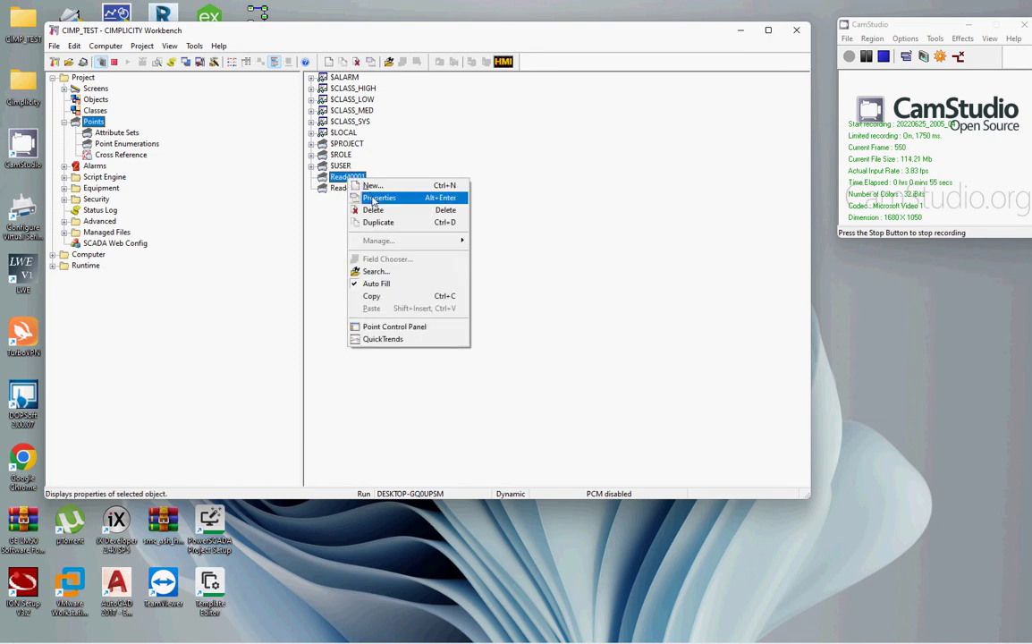
{"action": "left_click", "coordinate": [373, 200]}
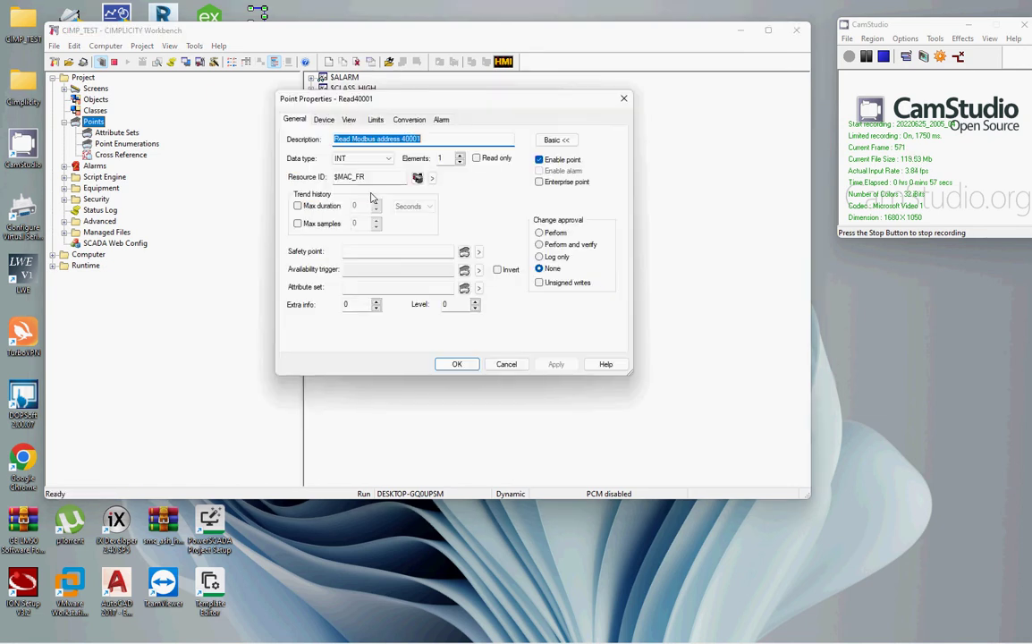
{"action": "left_click_drag", "start_coordinate": [362, 99], "coordinate": [322, 105]}
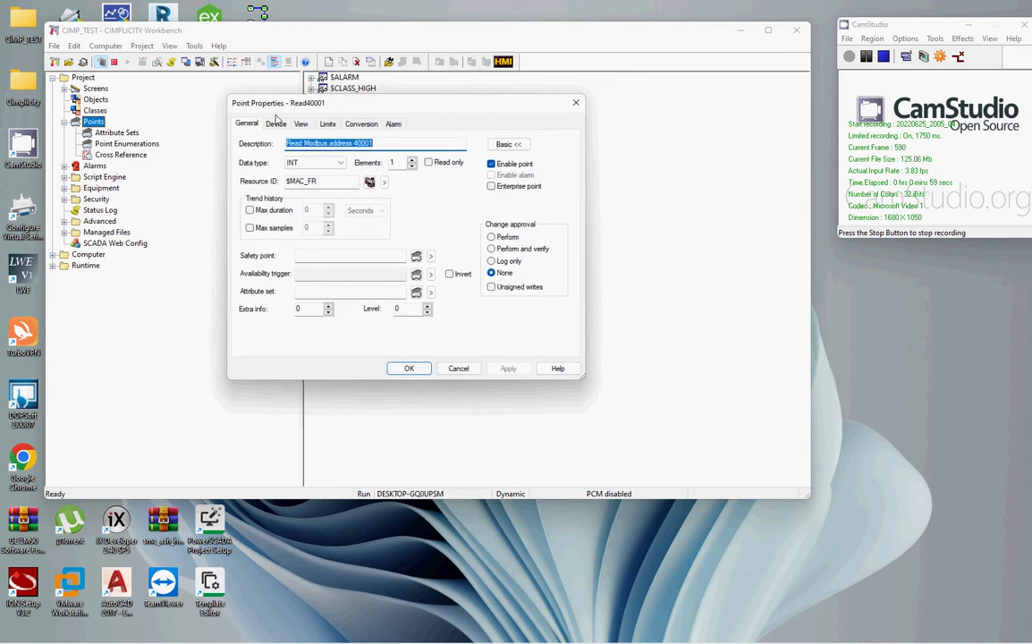
- Define the point's alarm with the message "Tank Level 1 HIHI" and a HiHi limit of 100, and apply it
{"action": "left_click", "coordinate": [395, 126]}
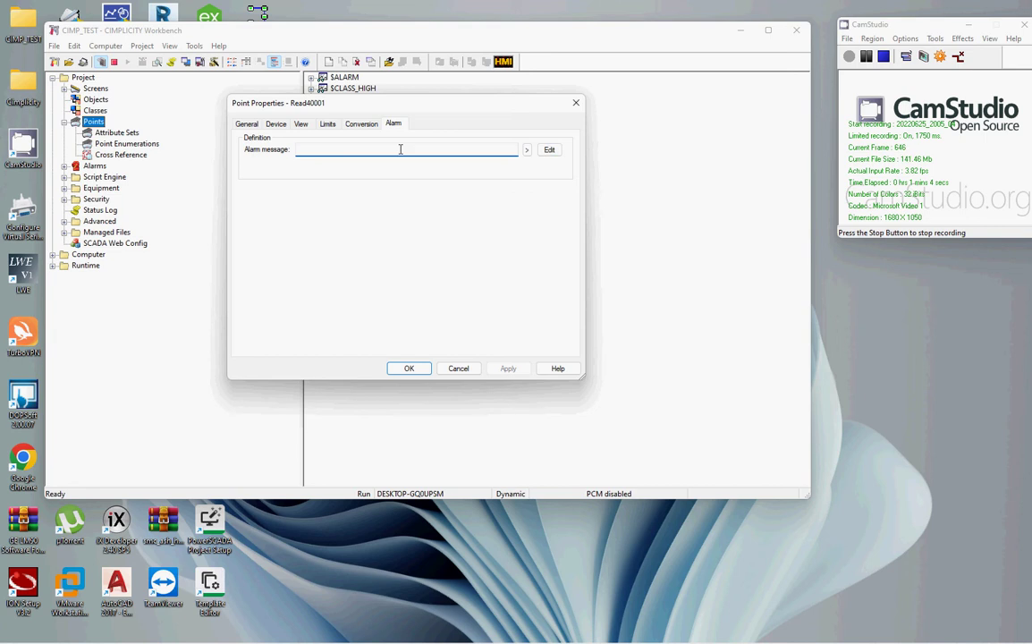
{"action": "type", "text": "Aa"}
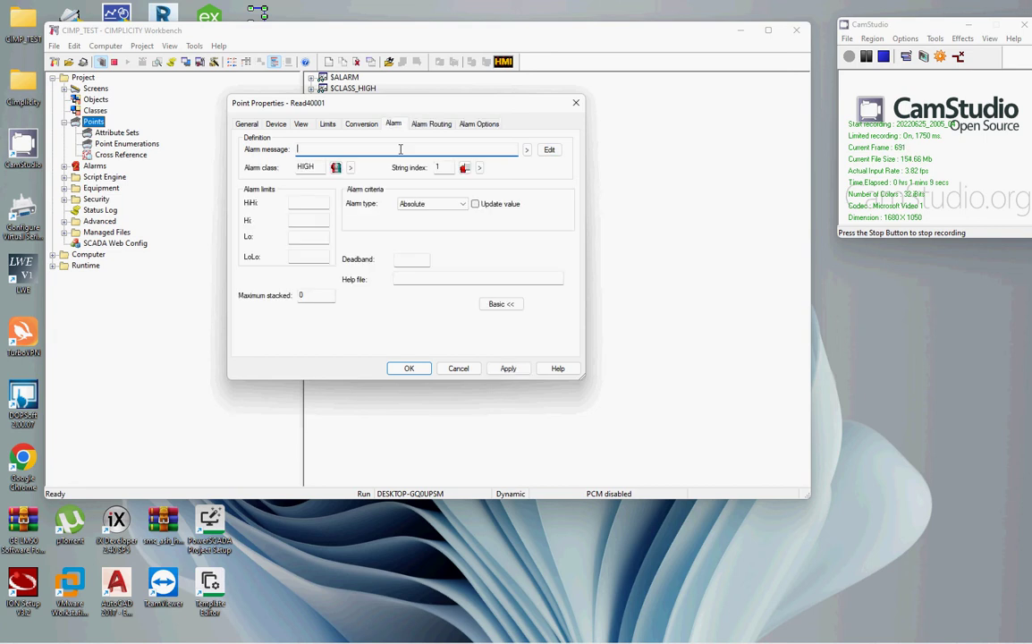
{"action": "type", "text": "Tank Level 1 HIHI"}
{"action": "left_click", "coordinate": [320, 203]}
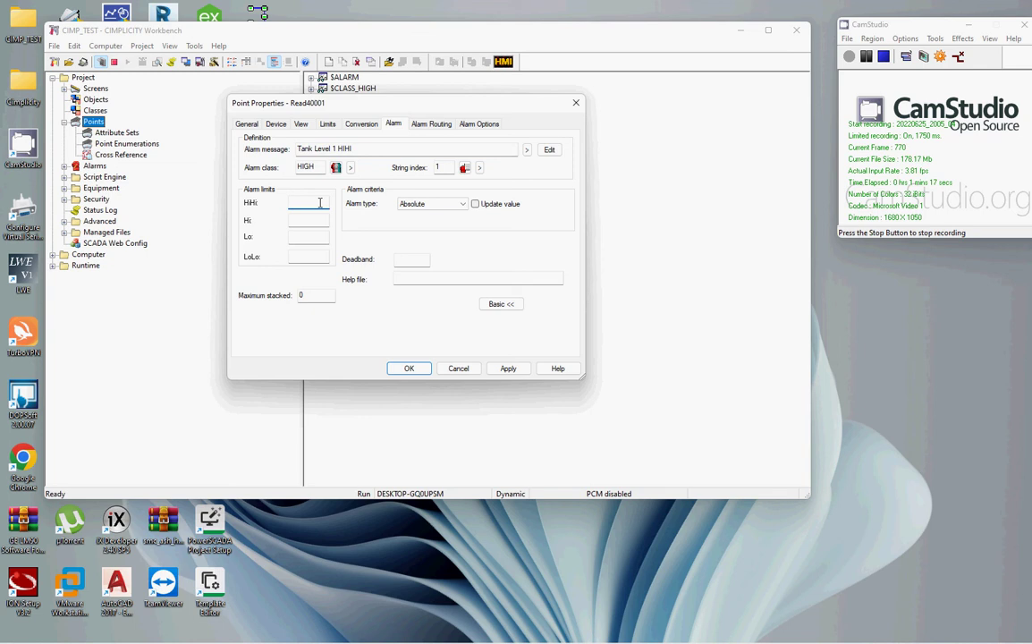
{"action": "type", "text": "100"}
{"action": "left_click", "coordinate": [508, 367]}
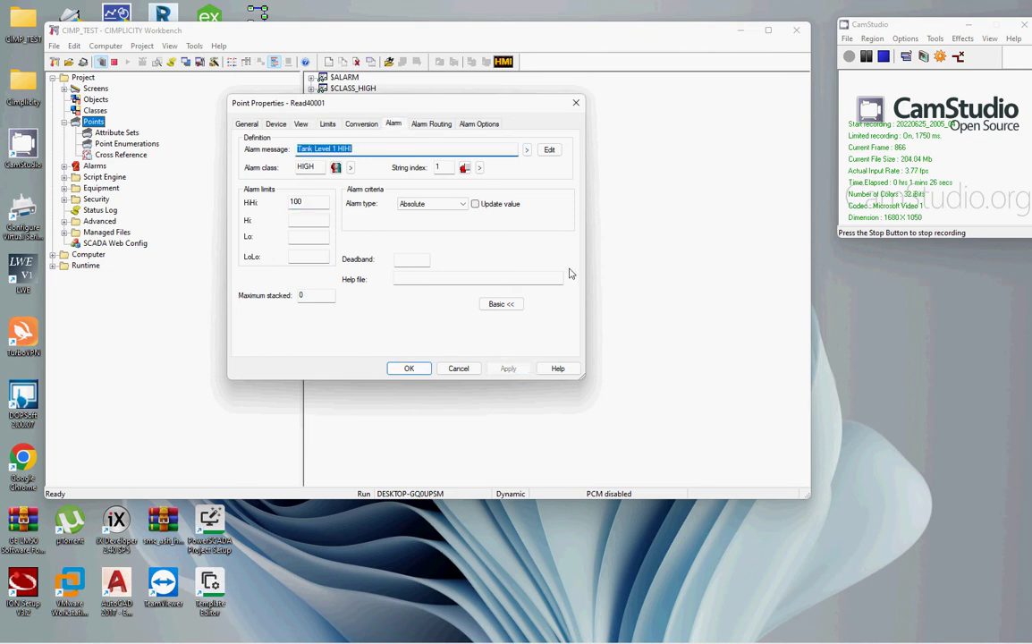
- Check that Enable alarm is active for Read40001, then apply the settings and close the point properties
{"action": "left_click", "coordinate": [247, 126]}
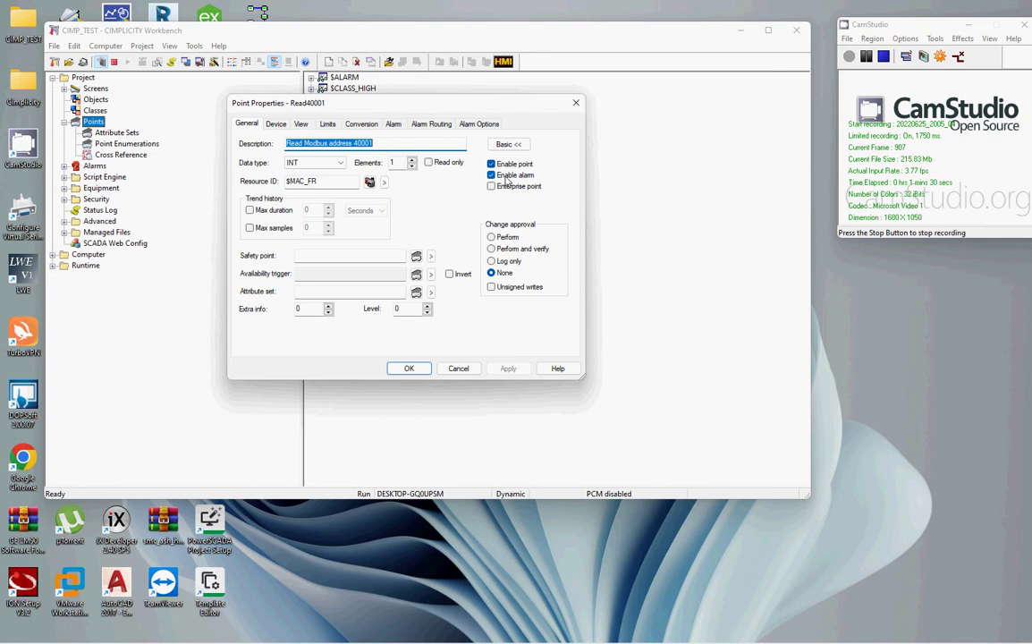
{"action": "left_click", "coordinate": [393, 124]}
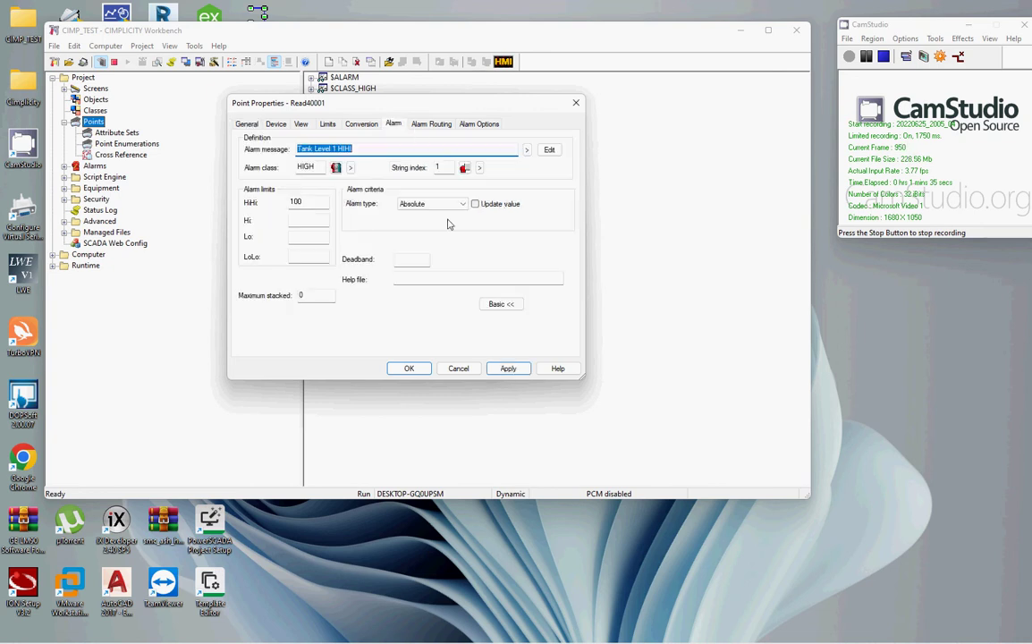
{"action": "left_click", "coordinate": [502, 369]}
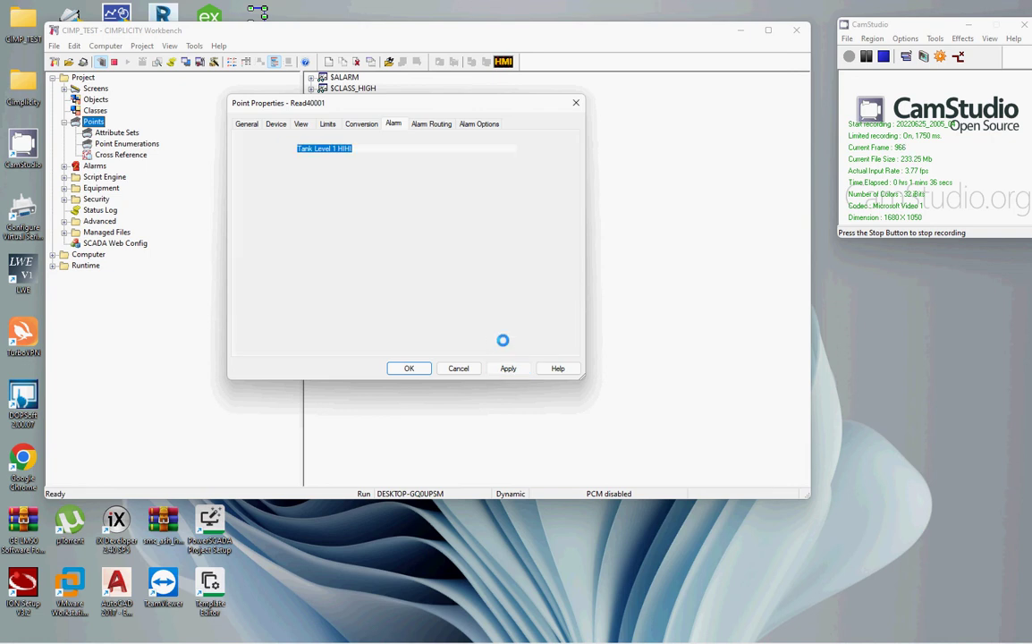
{"action": "left_click", "coordinate": [430, 370]}
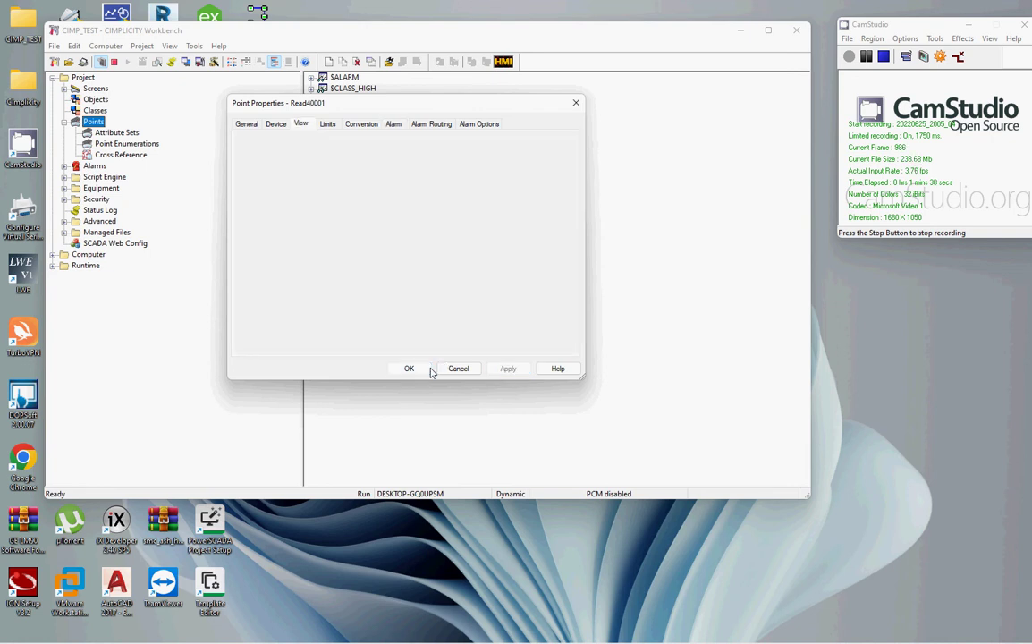
- Examine the project's alarm list for the alarm belonging to Read40001
{"action": "left_click", "coordinate": [65, 167]}
{"action": "left_click", "coordinate": [94, 167]}
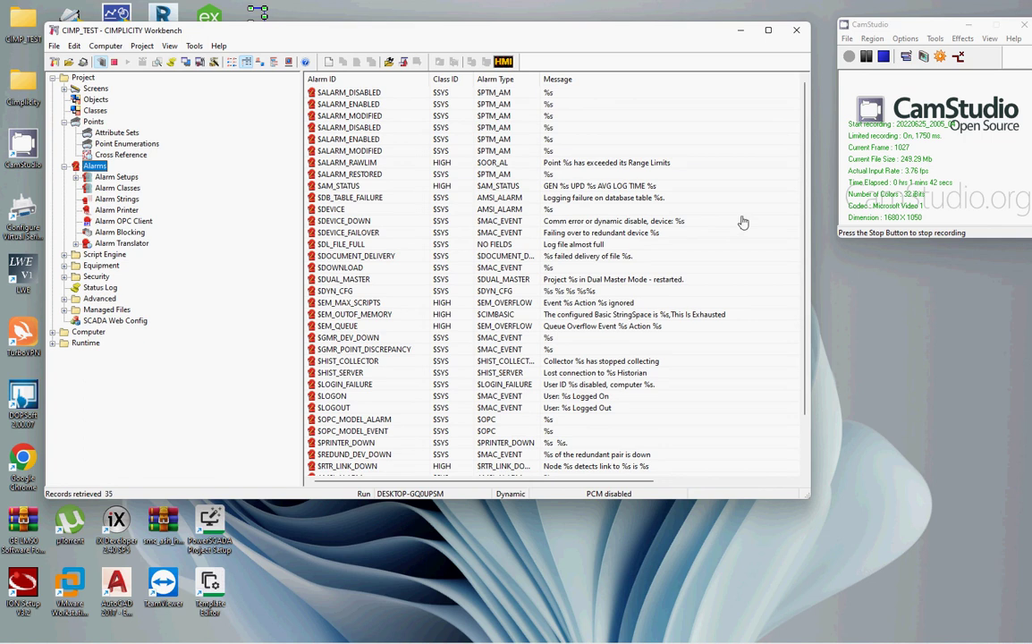
{"action": "scroll", "coordinate": [725, 268], "scroll_direction": "down", "scroll_amount": 2}
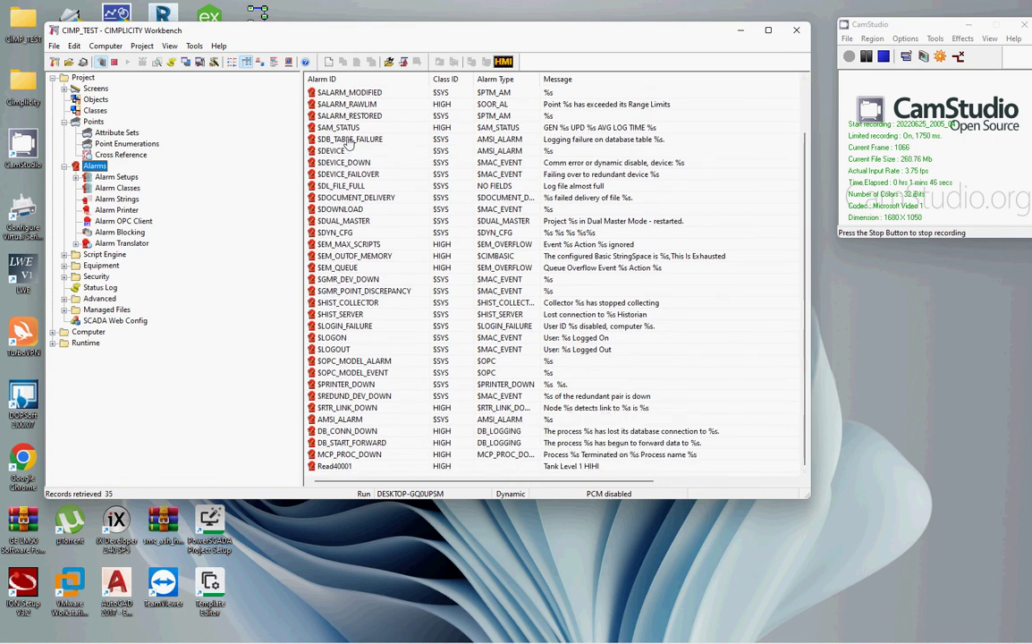
{"action": "left_click", "coordinate": [93, 122]}
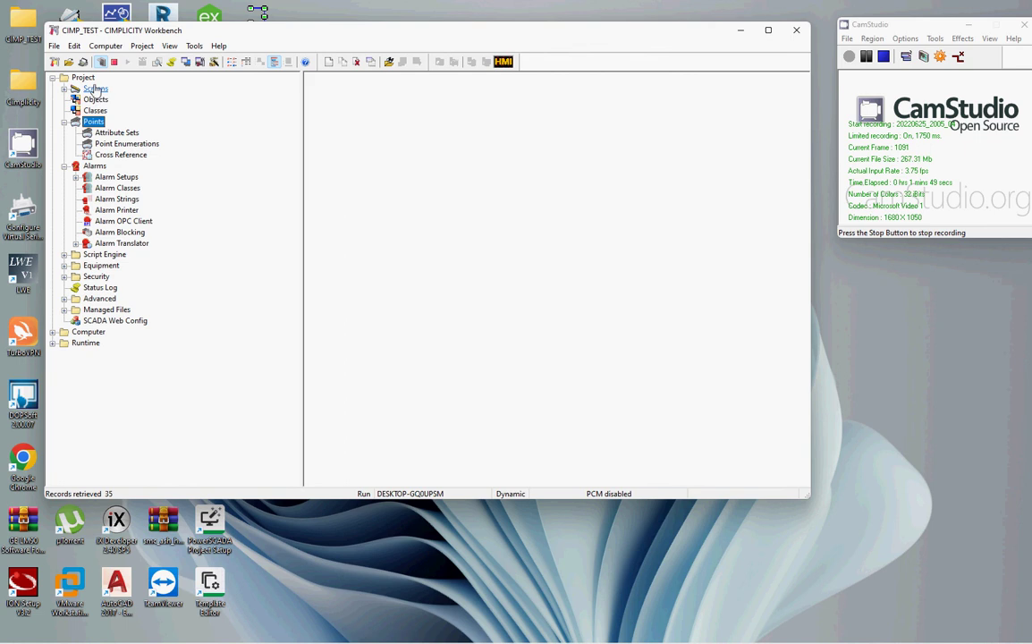
- Open Screen1.cim in runtime view and move its window so the bar graphs and the alarm viewer are both in view
{"action": "left_click", "coordinate": [95, 89]}
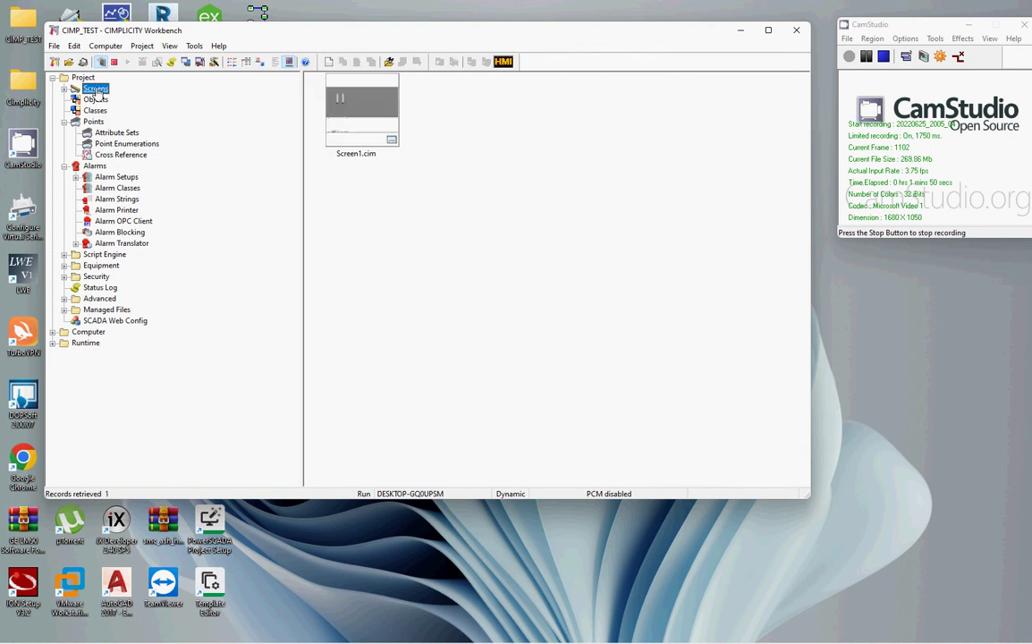
{"action": "left_click", "coordinate": [369, 101]}
{"action": "right_click", "coordinate": [369, 102]}
{"action": "left_click", "coordinate": [356, 108]}
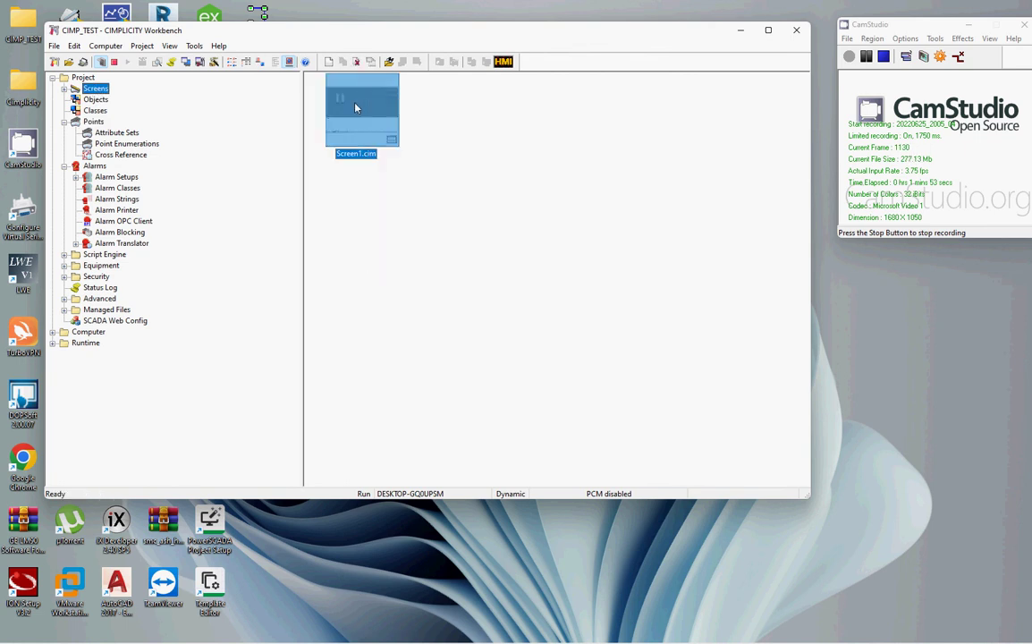
{"action": "double_click", "coordinate": [355, 108]}
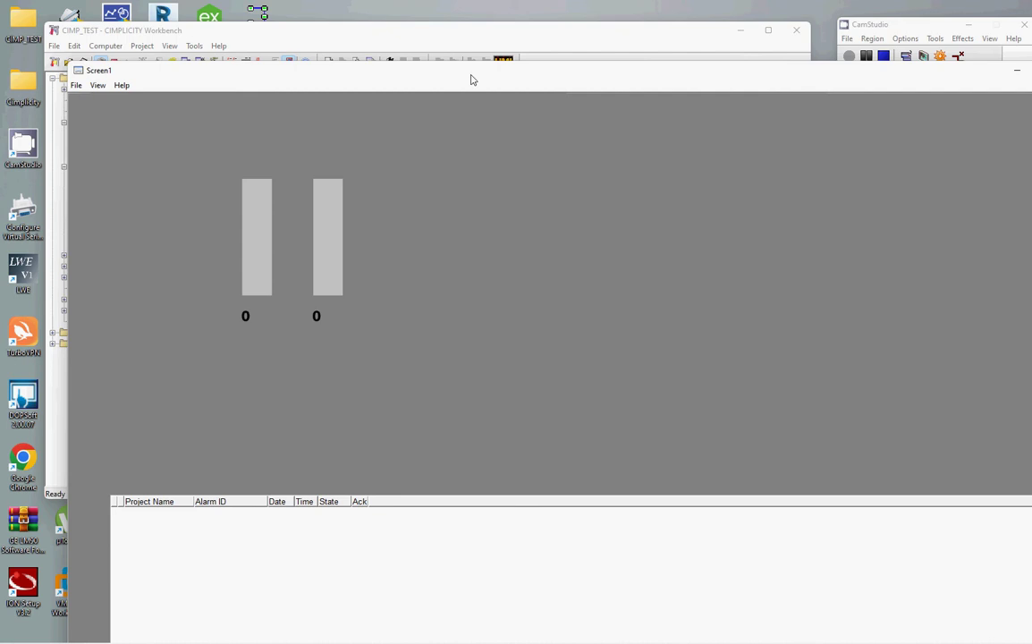
{"action": "left_click_drag", "start_coordinate": [472, 80], "coordinate": [381, 23]}
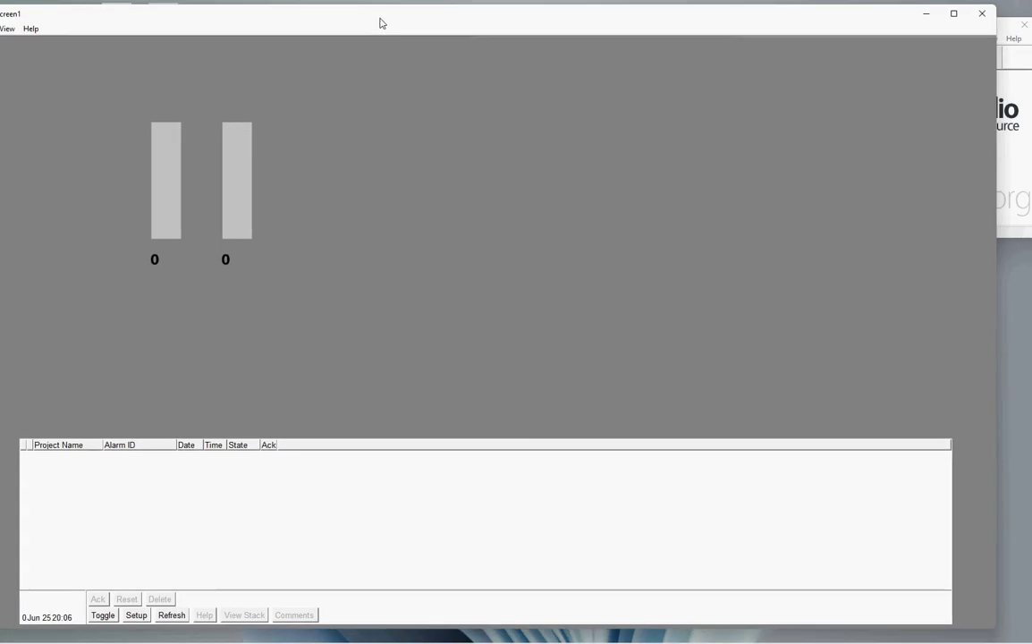
- Switch to the Modbus Slave simulator and place its window over the empty area of the runtime screen
{"action": "key", "text": "super"}
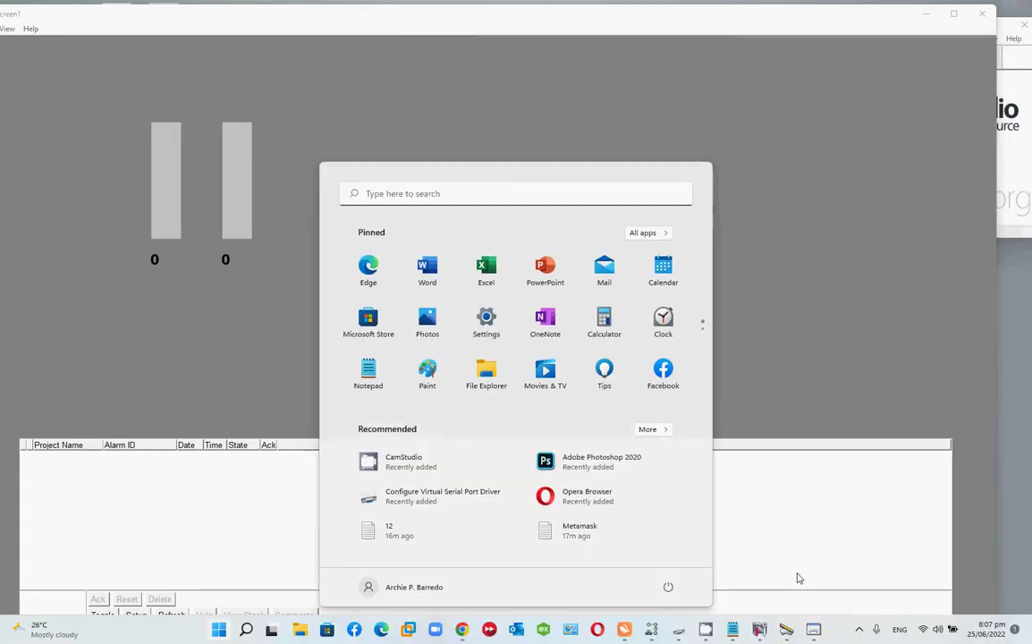
{"action": "mouse_move", "coordinate": [666, 631]}
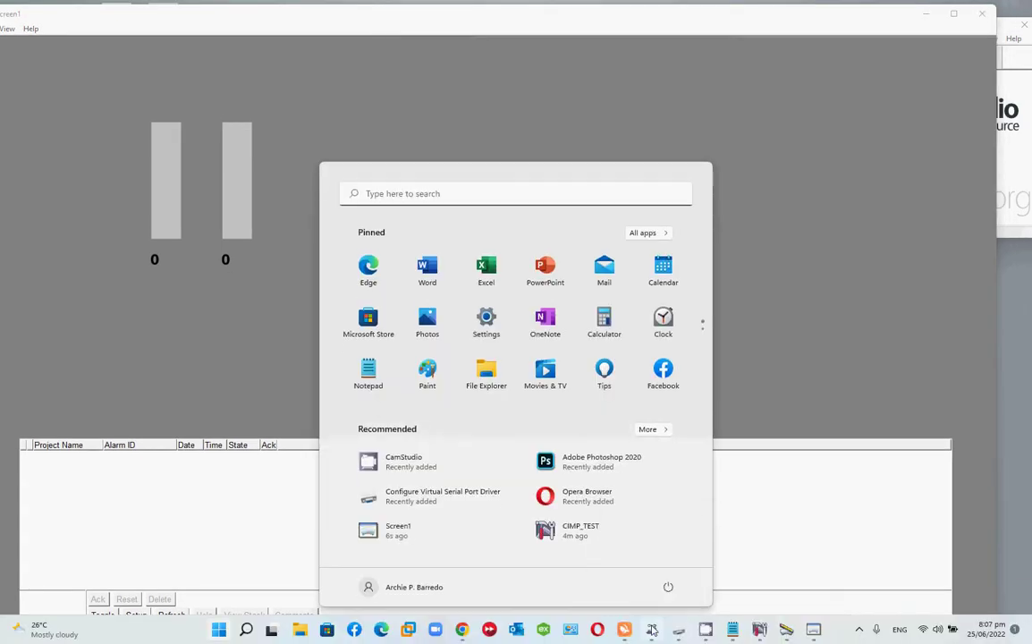
{"action": "left_click", "coordinate": [786, 629]}
{"action": "left_click_drag", "start_coordinate": [772, 427], "coordinate": [749, 220]}
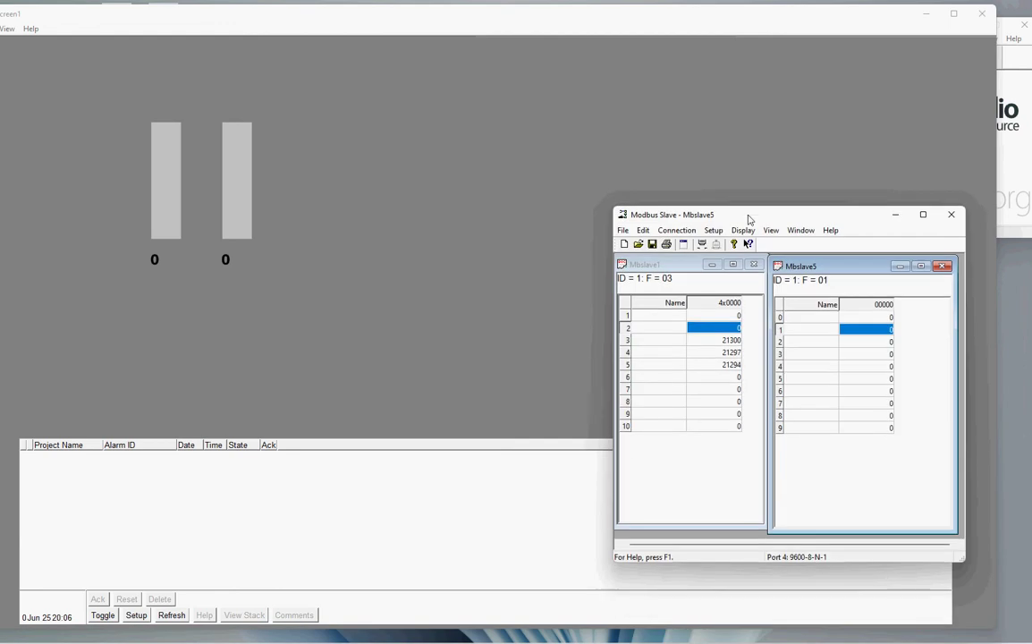
- Set register 1 of the Mbslave1 table to 1 with auto increment enabled
{"action": "left_click", "coordinate": [735, 316]}
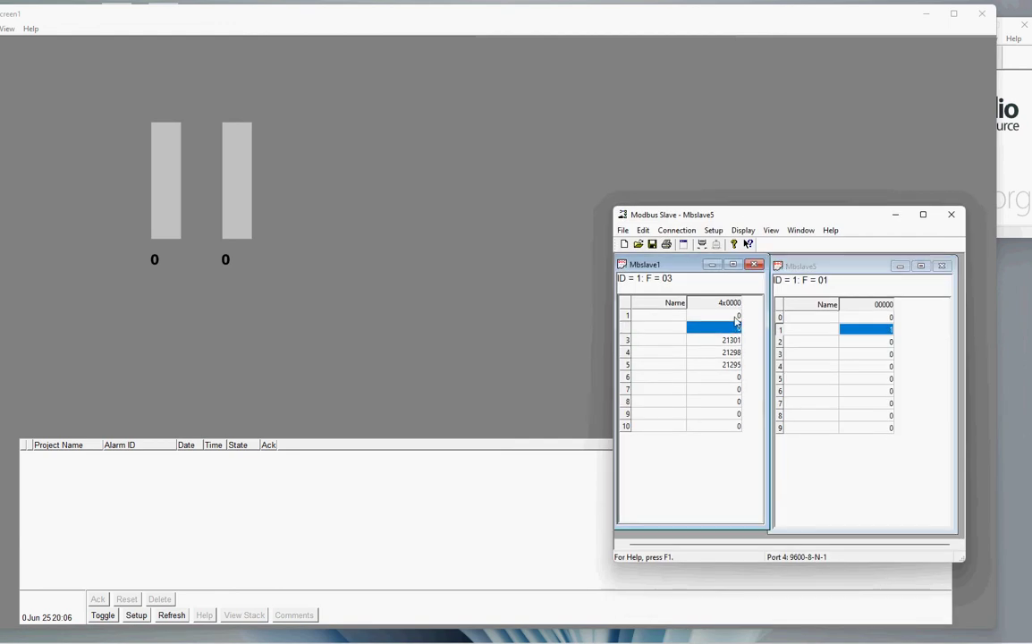
{"action": "double_click", "coordinate": [734, 318]}
{"action": "type", "text": "1"}
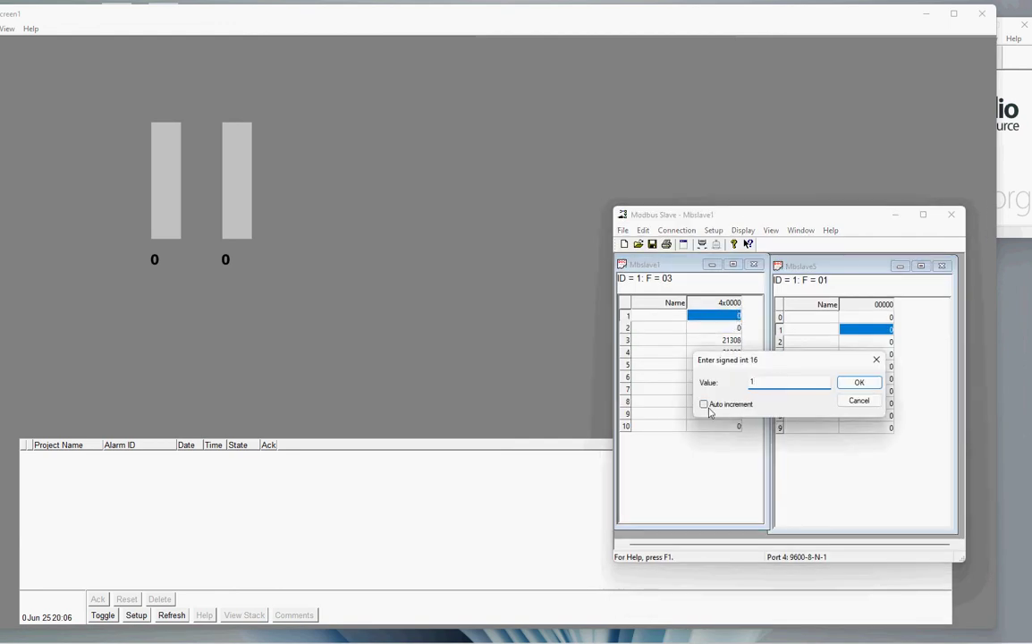
{"action": "left_click", "coordinate": [705, 405]}
{"action": "left_click", "coordinate": [854, 385]}
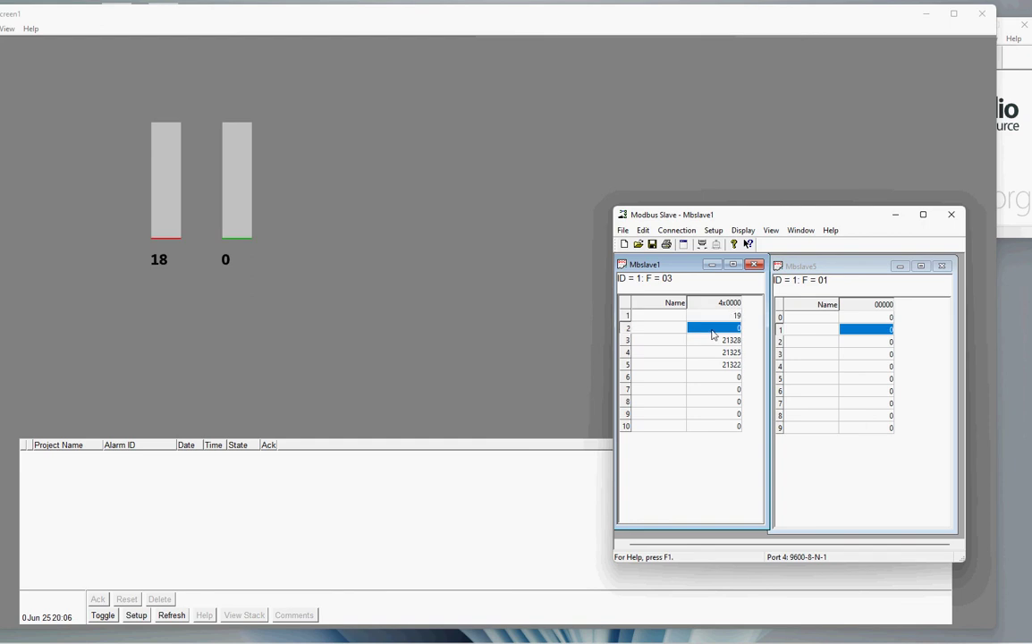
- Set register 1 in Mbslave1 to 89 and move the Modbus Slave window clear of the alarm viewer
{"action": "double_click", "coordinate": [720, 318]}
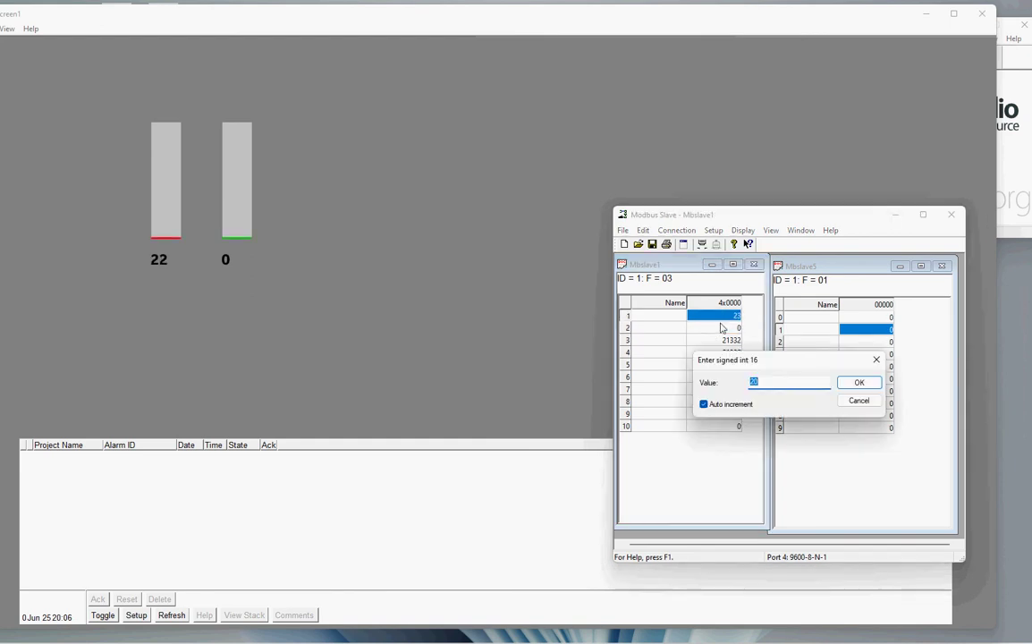
{"action": "type", "text": "89"}
{"action": "left_click", "coordinate": [860, 384]}
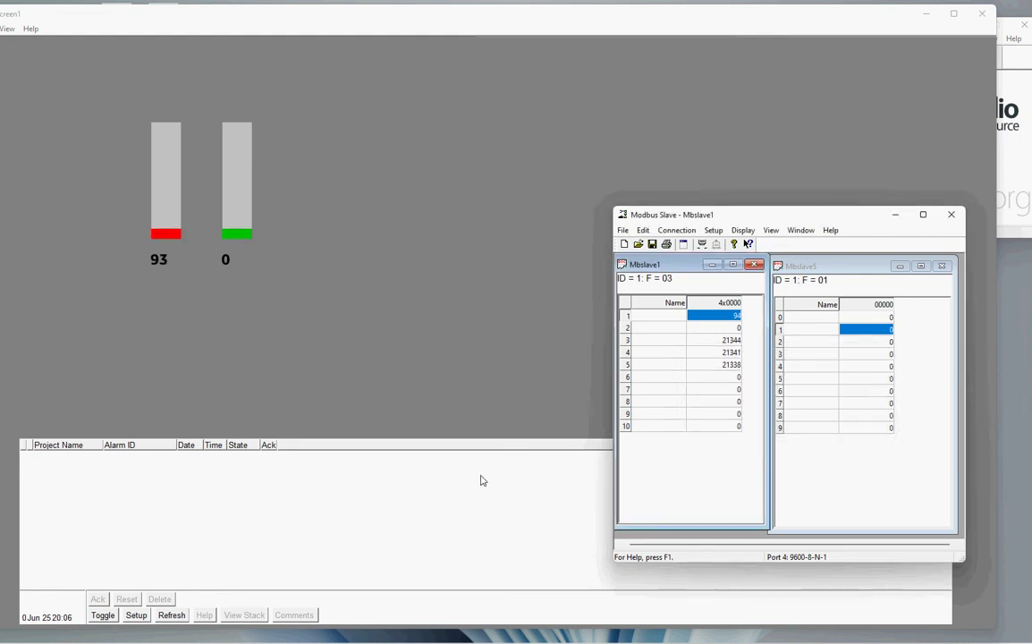
{"action": "left_click_drag", "start_coordinate": [834, 216], "coordinate": [816, 57]}
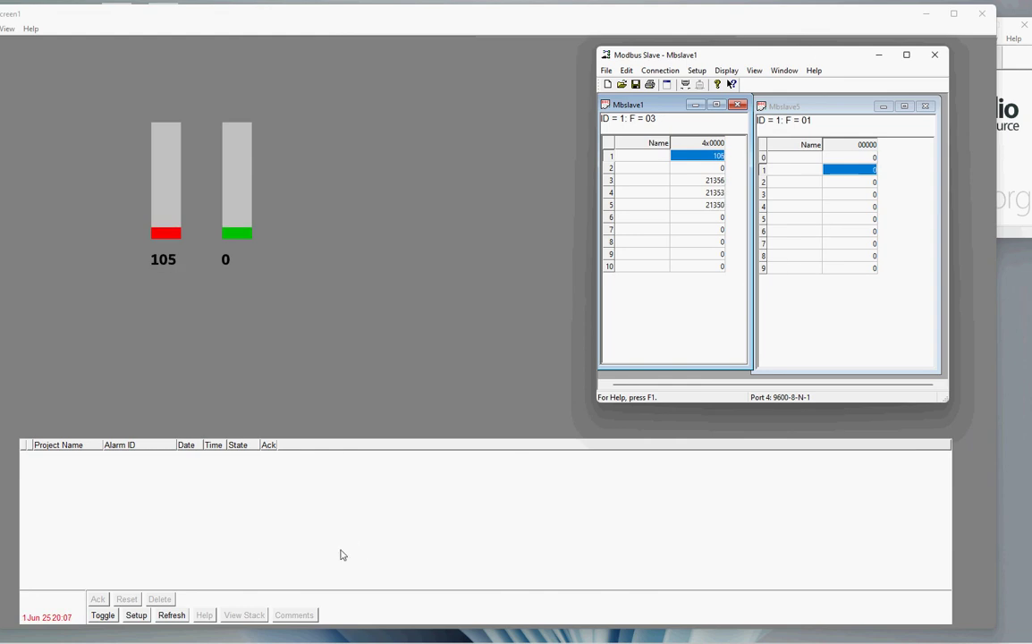
- Open the alarm viewer's control properties in the runtime screen and cancel without changing anything
{"action": "left_click", "coordinate": [241, 507]}
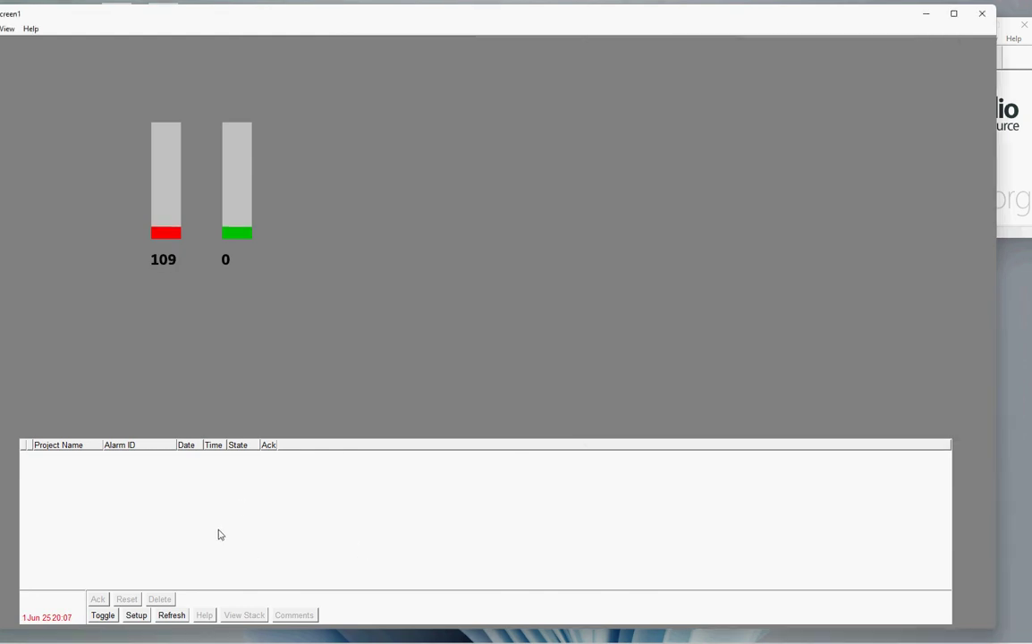
{"action": "right_click", "coordinate": [216, 534]}
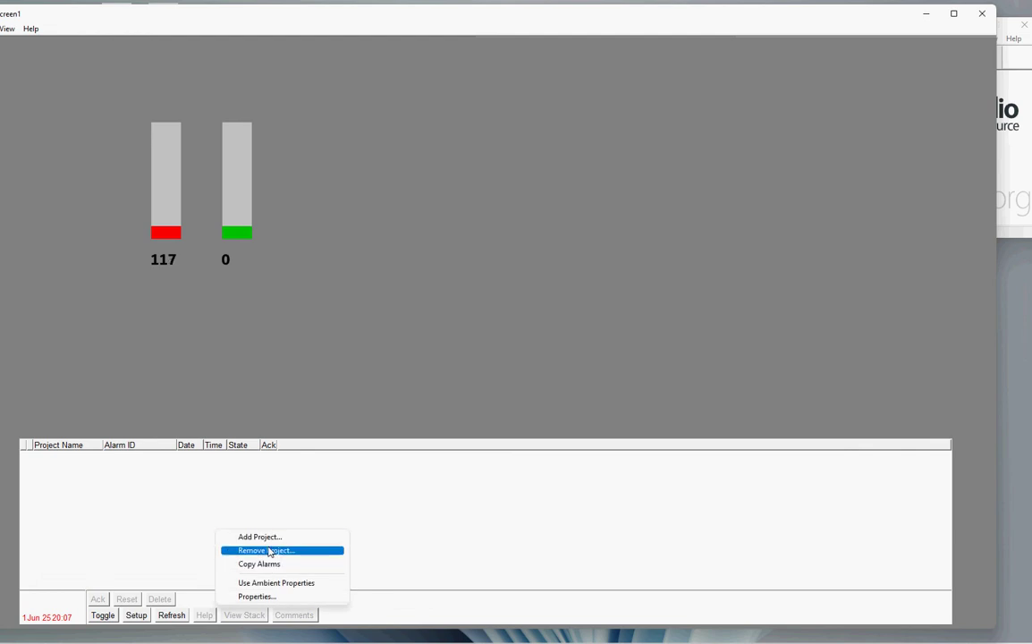
{"action": "left_click", "coordinate": [235, 521]}
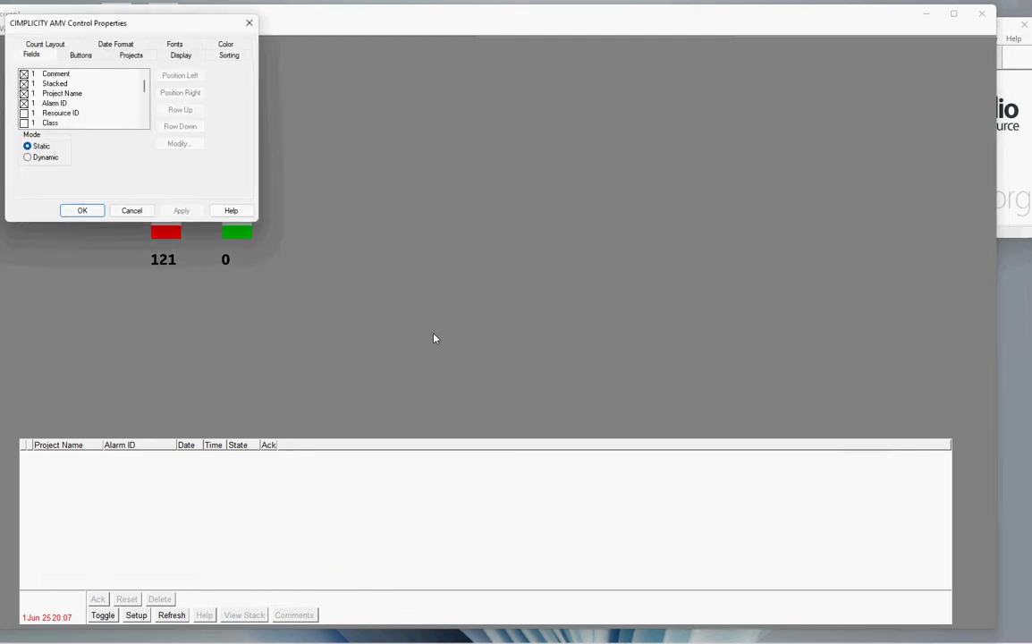
{"action": "left_click", "coordinate": [132, 210]}
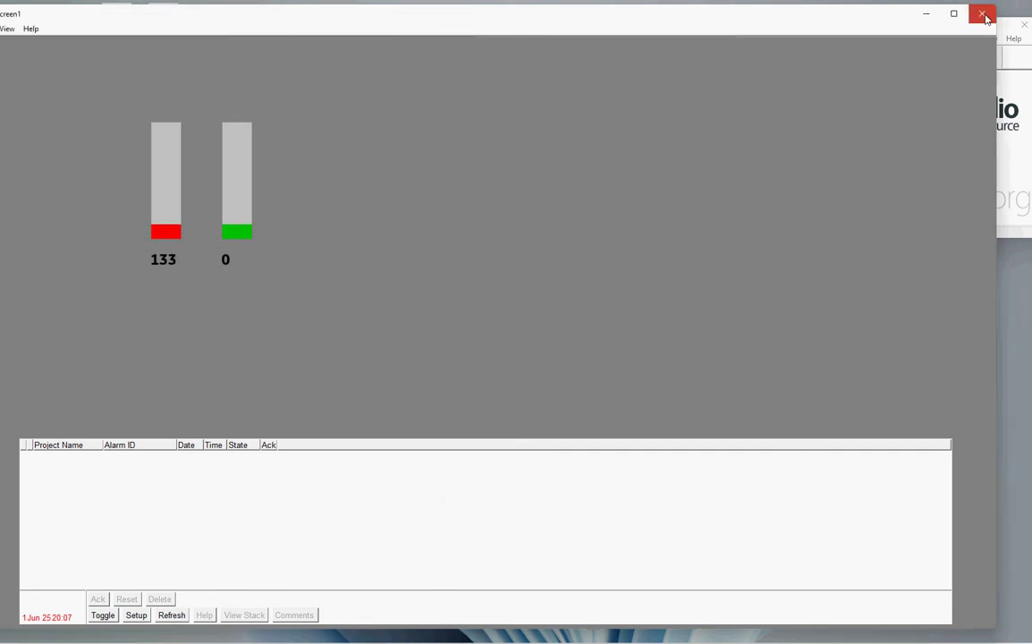
- Close the Screen1 runtime view and reopen Screen1.cim from the CIMPLICITY Workbench
{"action": "left_click", "coordinate": [982, 14]}
{"action": "left_click", "coordinate": [986, 30]}
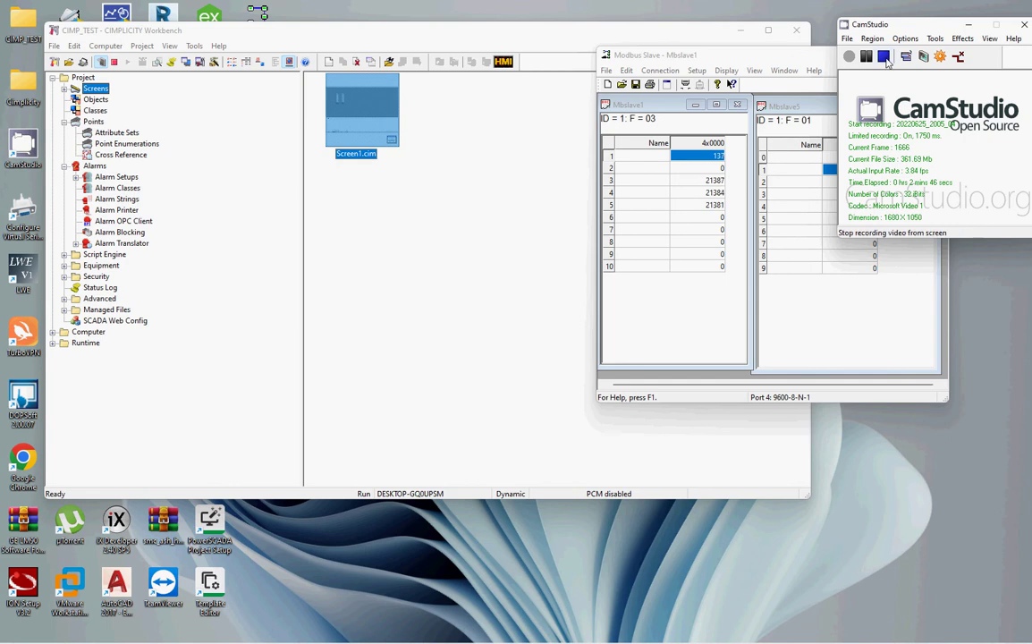
{"action": "left_click", "coordinate": [433, 245]}
{"action": "left_click", "coordinate": [427, 246]}
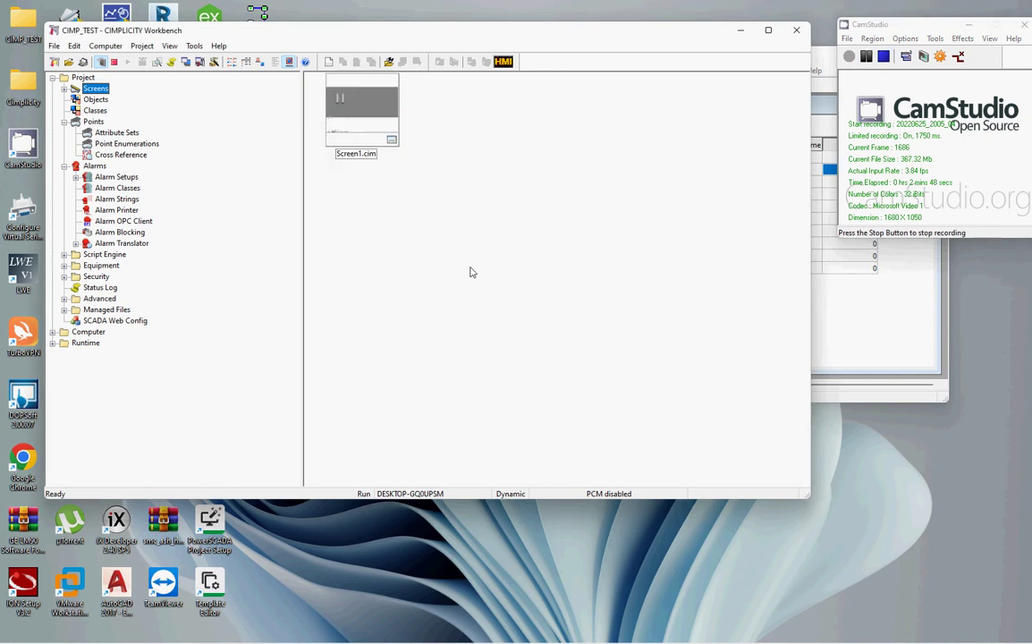
{"action": "left_click", "coordinate": [365, 105]}
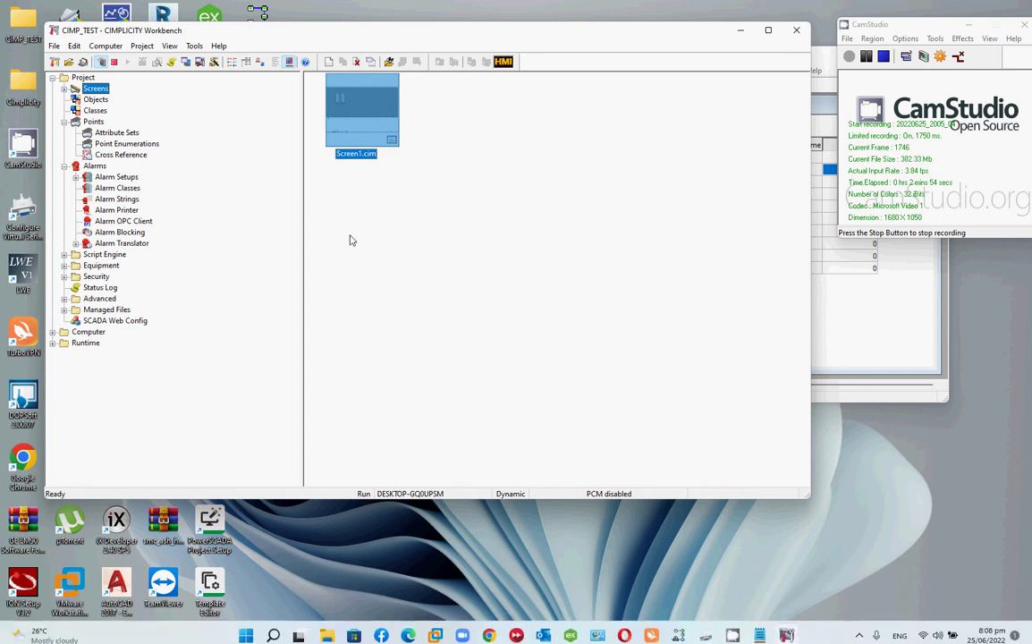
{"action": "double_click", "coordinate": [350, 106]}
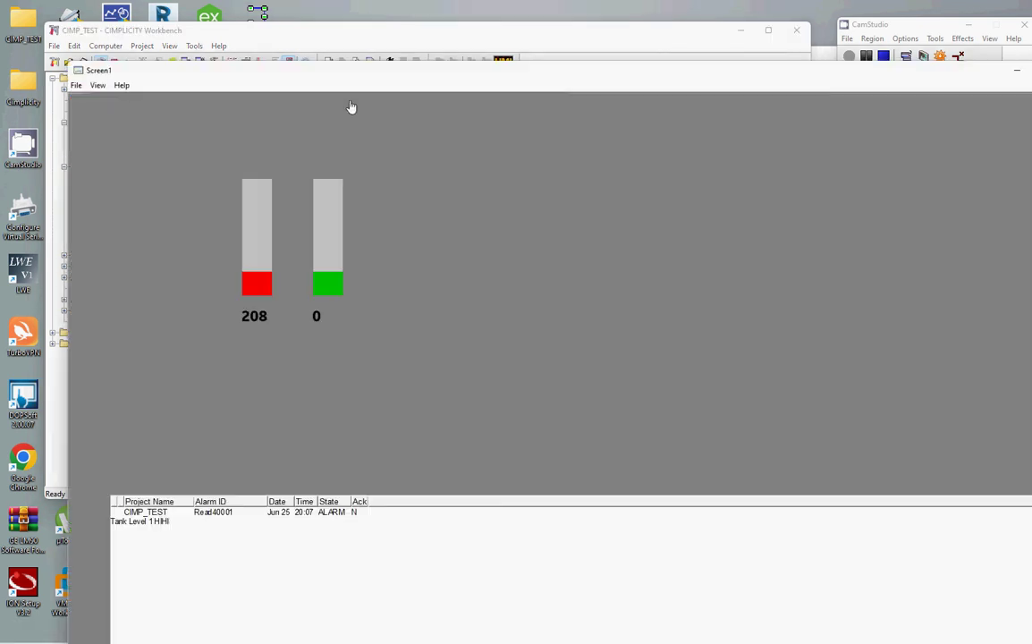
- Maximize the runtime screen and toggle the alarm viewer to the layout with the message in its own column
{"action": "left_click_drag", "start_coordinate": [421, 85], "coordinate": [325, 9]}
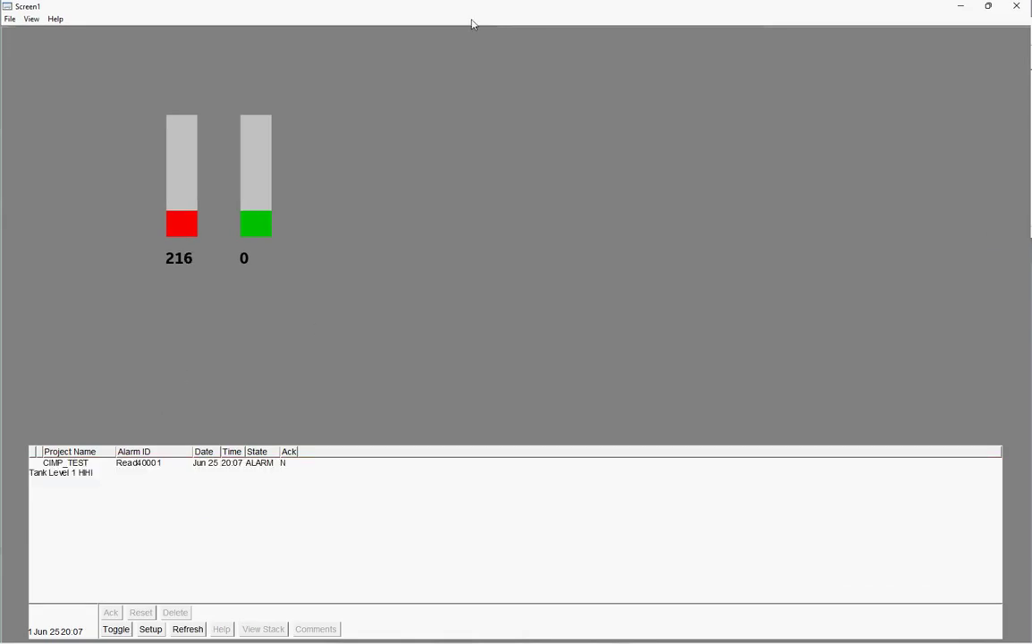
{"action": "left_click", "coordinate": [129, 469]}
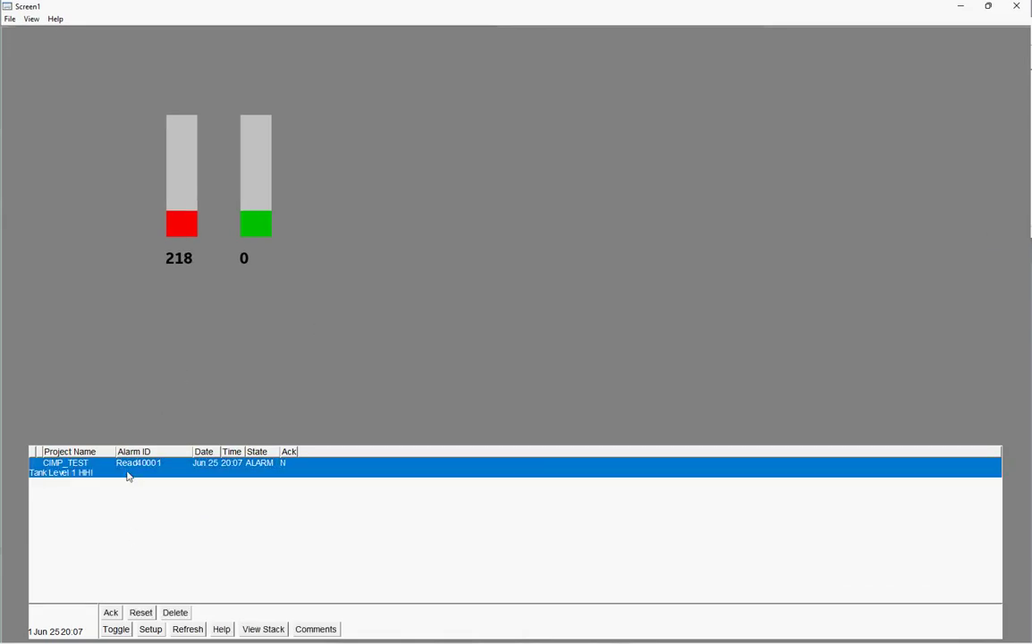
{"action": "left_click", "coordinate": [116, 632]}
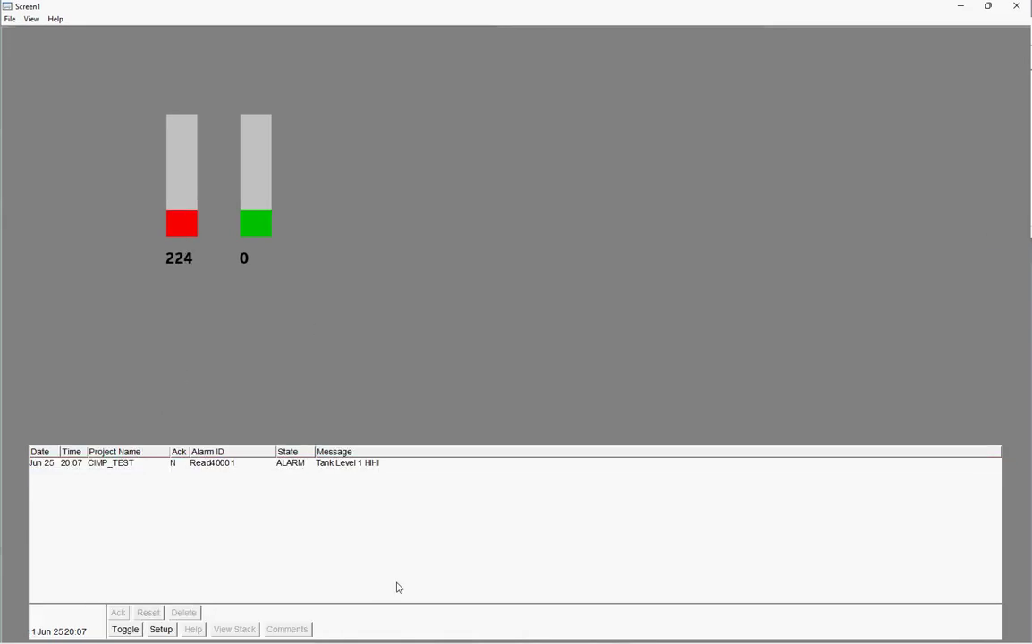
- Set register 1 to 0 in the Modbus Slave simulator and acknowledge the Read40001 alarm in the alarm viewer
{"action": "key", "text": "super"}
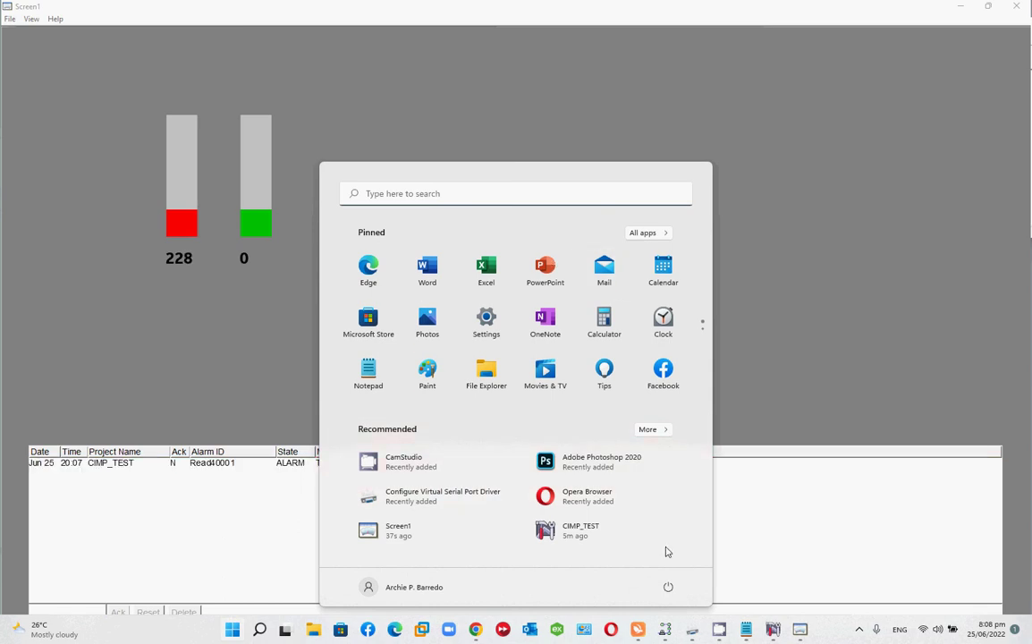
{"action": "left_click", "coordinate": [667, 631]}
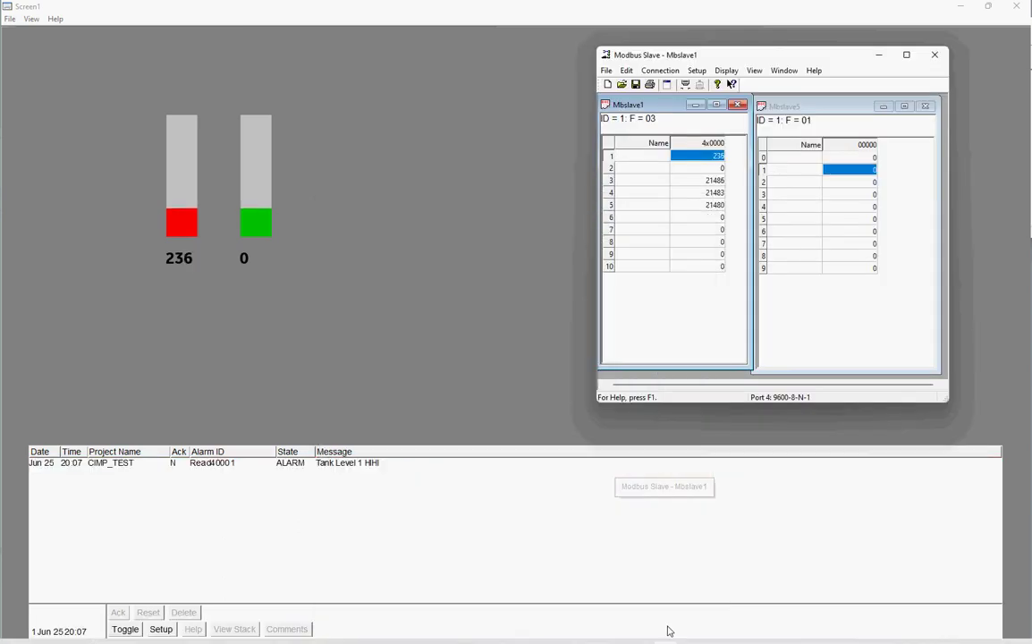
{"action": "double_click", "coordinate": [702, 156]}
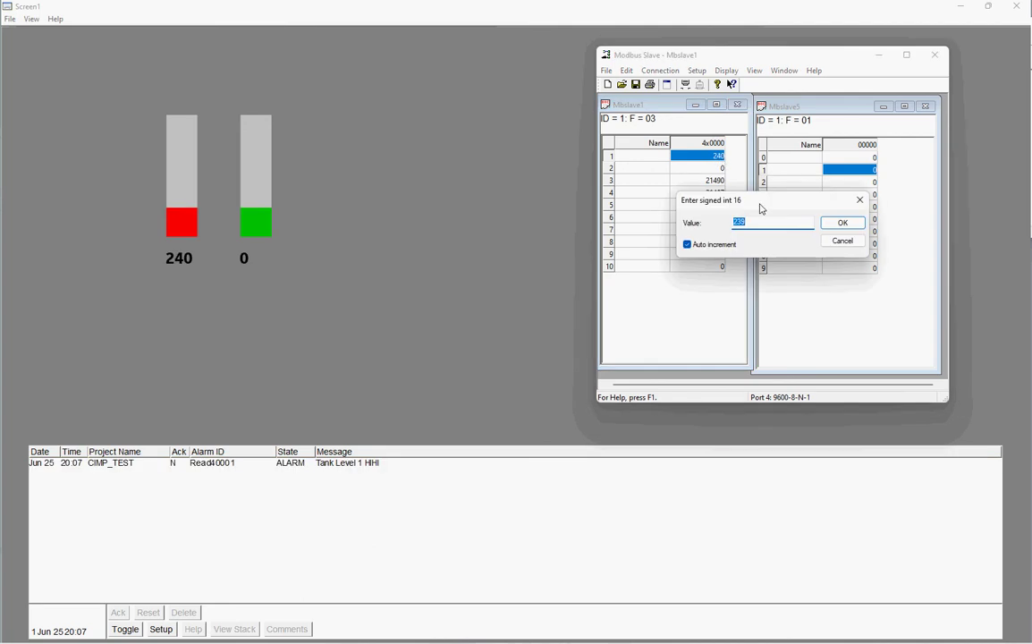
{"action": "type", "text": "0"}
{"action": "key", "text": "Return"}
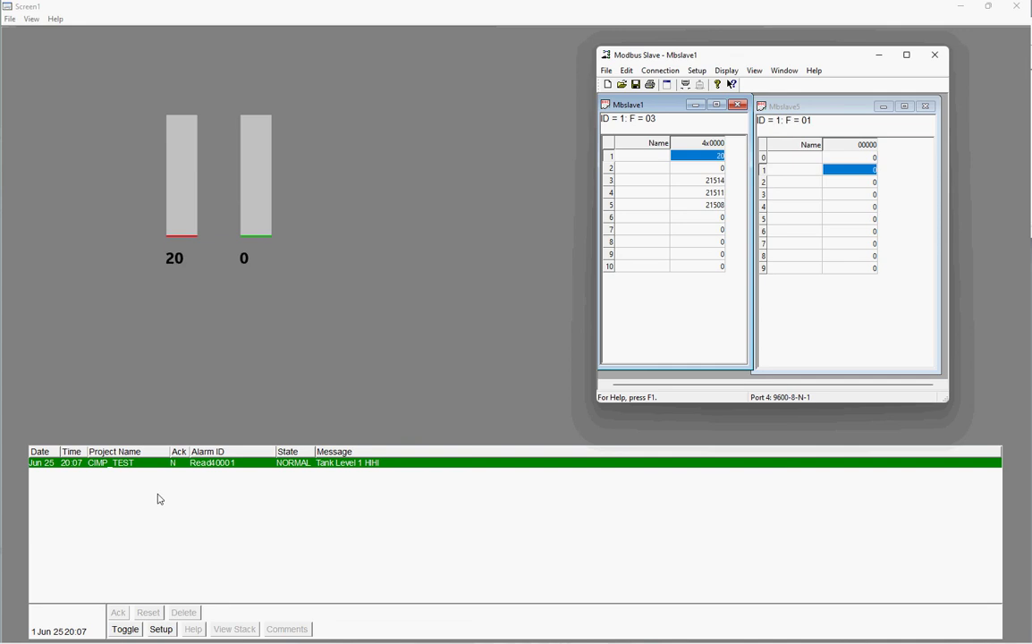
{"action": "left_click", "coordinate": [148, 464]}
{"action": "left_click", "coordinate": [119, 616]}
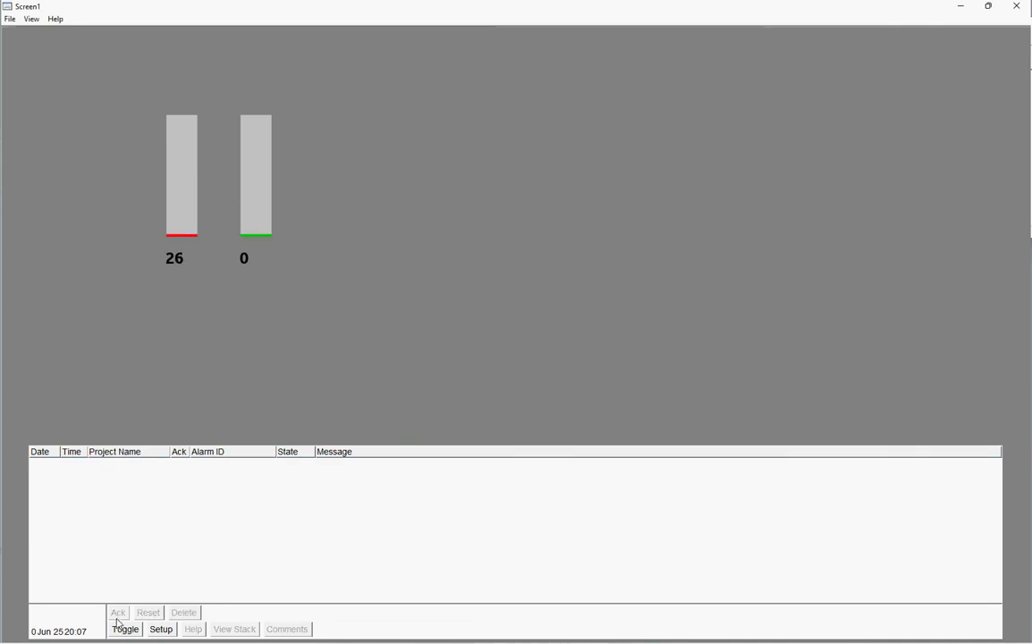
- Switch to the Modbus Slave simulator and set register 1 to 89, keeping auto increment on
{"action": "key", "text": "super"}
{"action": "left_click", "coordinate": [680, 621]}
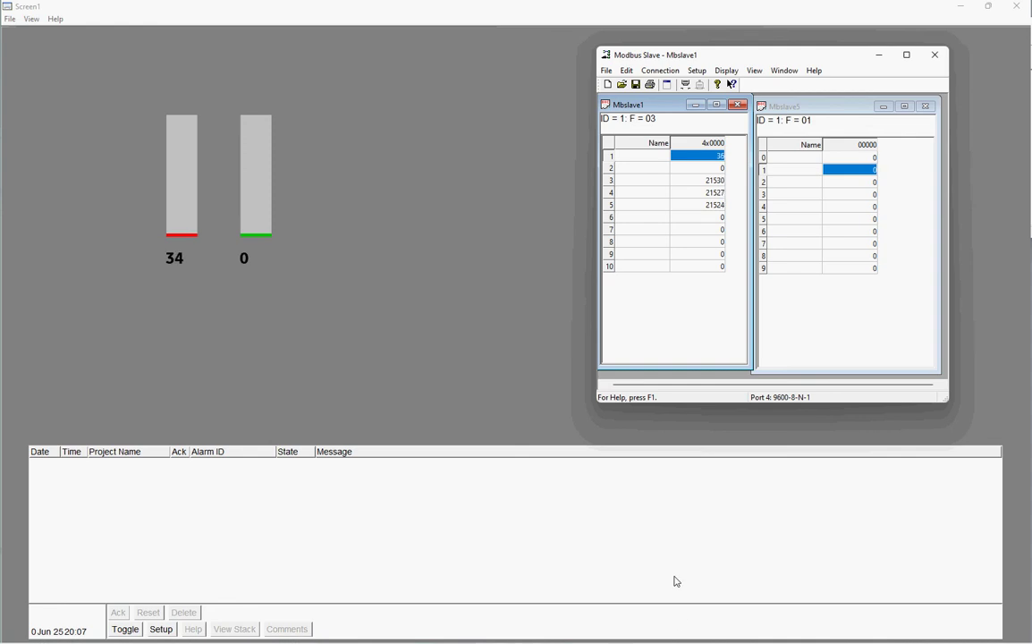
{"action": "double_click", "coordinate": [724, 164]}
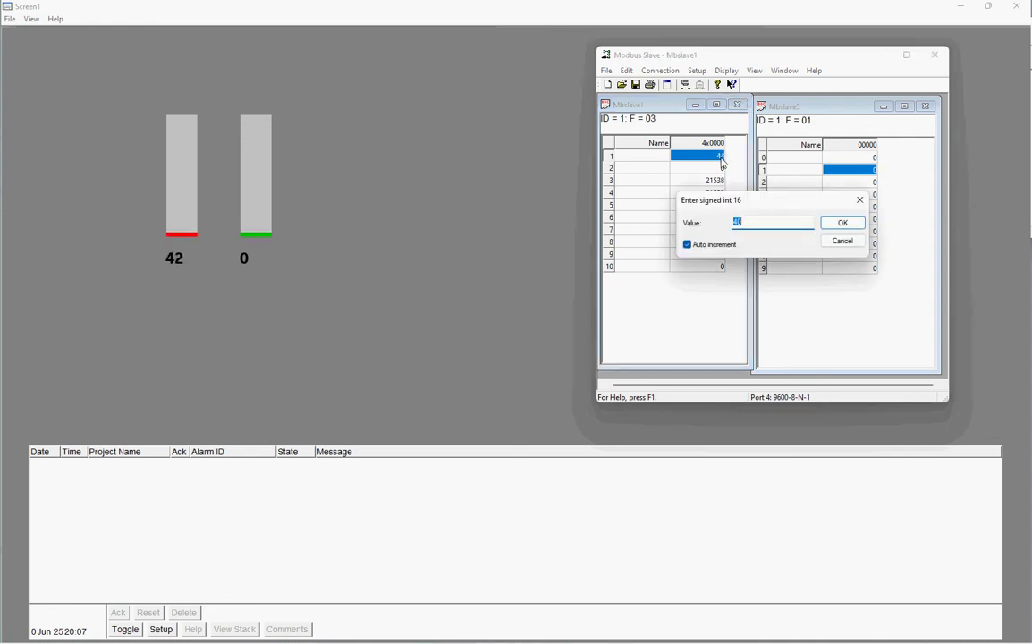
{"action": "type", "text": "89"}
{"action": "left_click", "coordinate": [850, 228]}
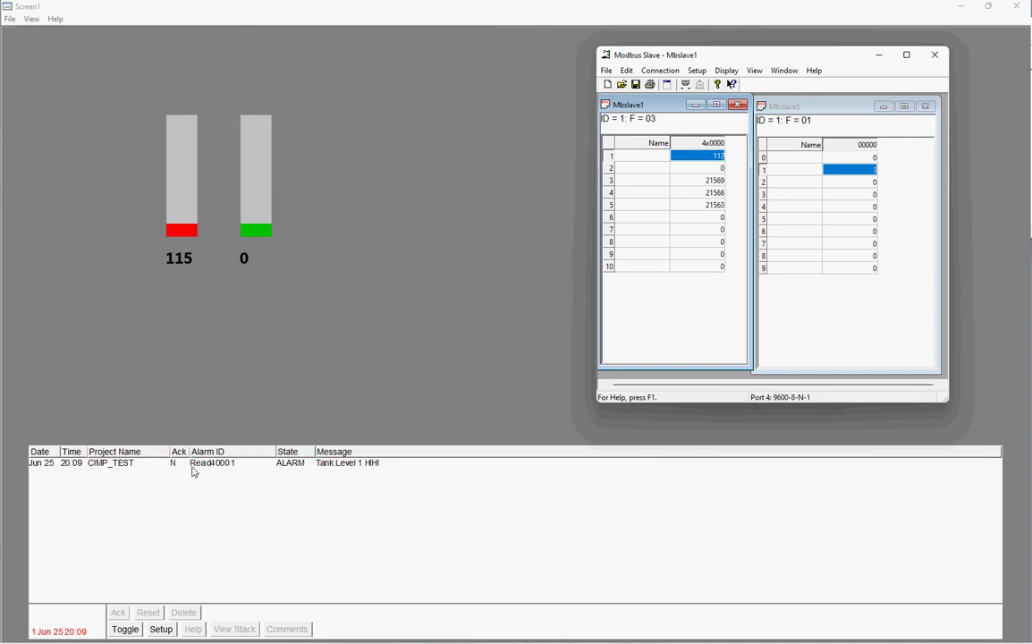
- Acknowledge the active Read40001 alarm in the alarm viewer
{"action": "left_click", "coordinate": [194, 467]}
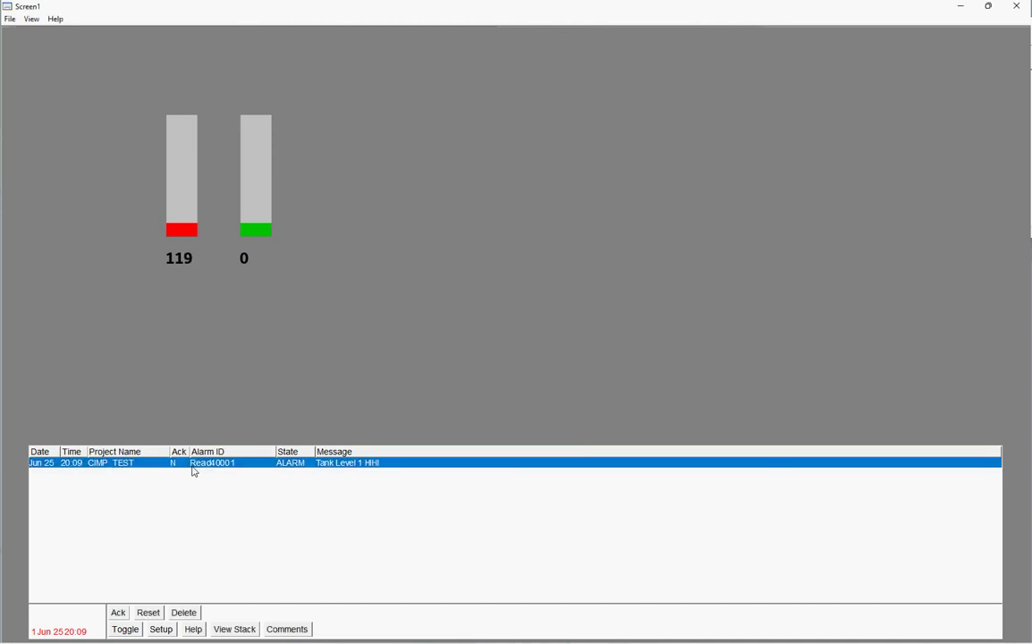
{"action": "left_click", "coordinate": [119, 613]}
{"action": "left_click", "coordinate": [243, 524]}
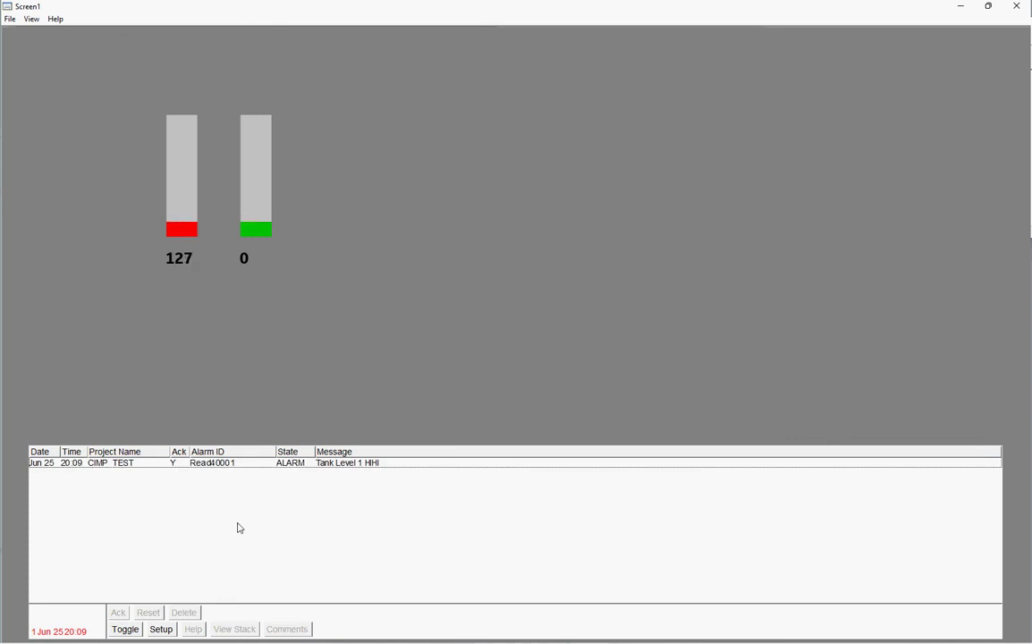
{"action": "left_click", "coordinate": [301, 462]}
{"action": "left_click", "coordinate": [303, 494]}
- Bring up the Modbus Slave simulator again and set register 1 to 0 while the alarm is acknowledged
{"action": "key", "text": "super"}
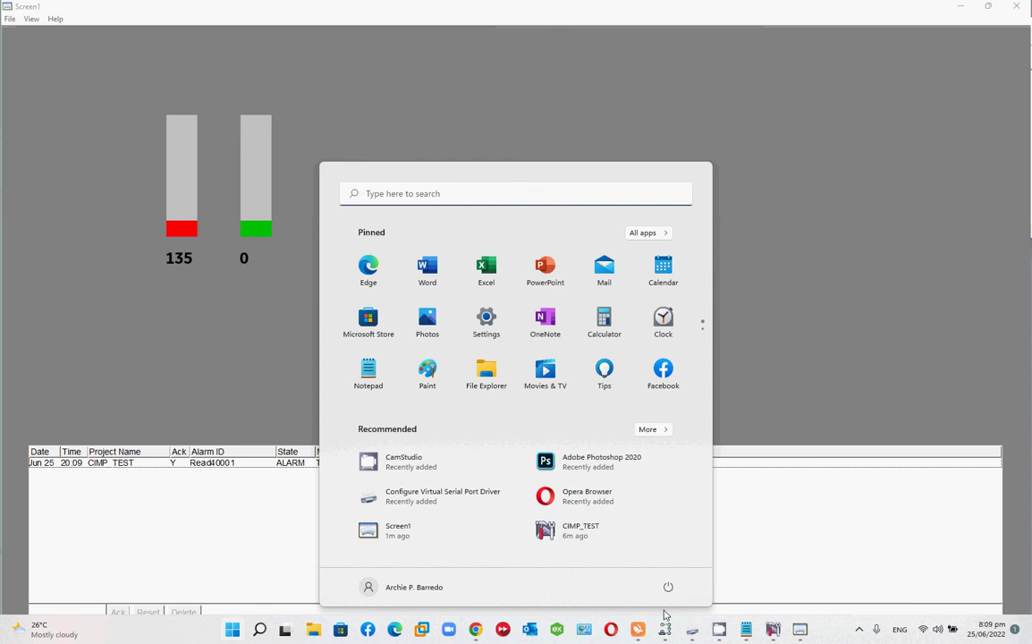
{"action": "left_click", "coordinate": [664, 627]}
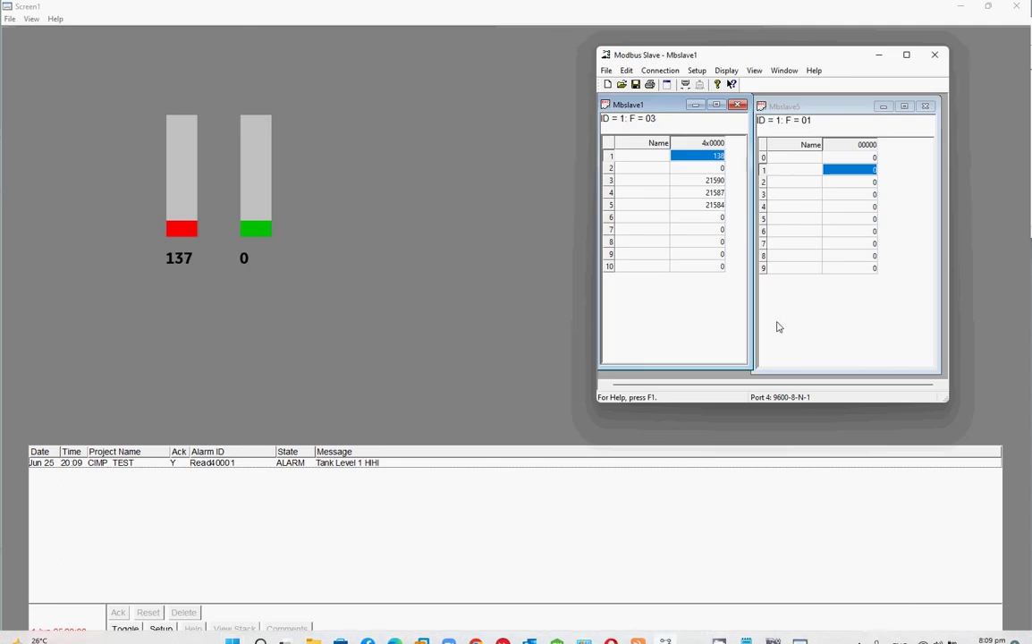
{"action": "double_click", "coordinate": [718, 160]}
{"action": "type", "text": "1"}
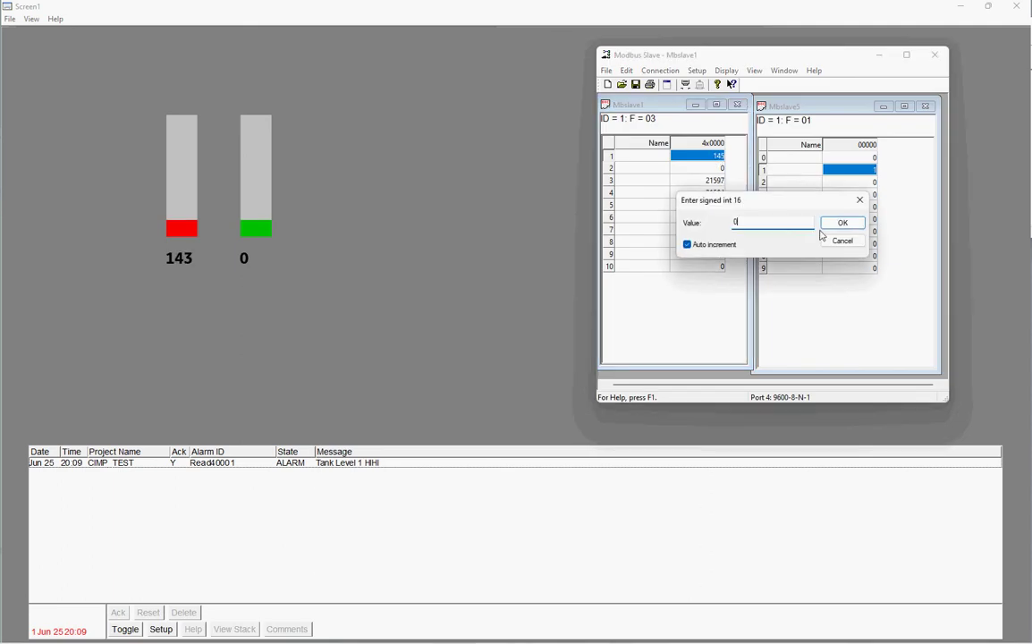
{"action": "left_click", "coordinate": [768, 204]}
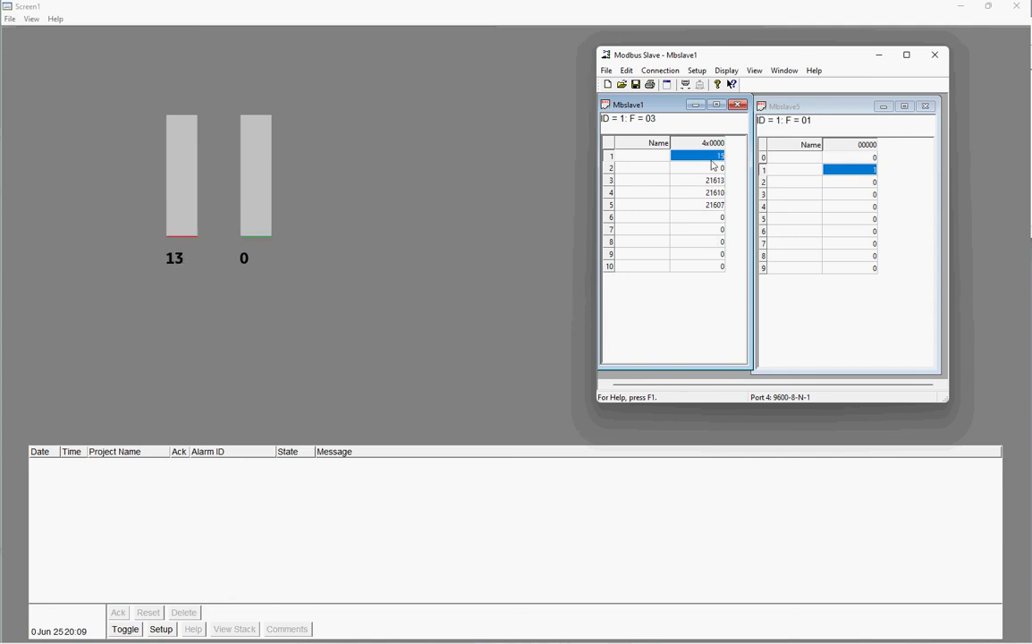
{"action": "key", "text": "super"}
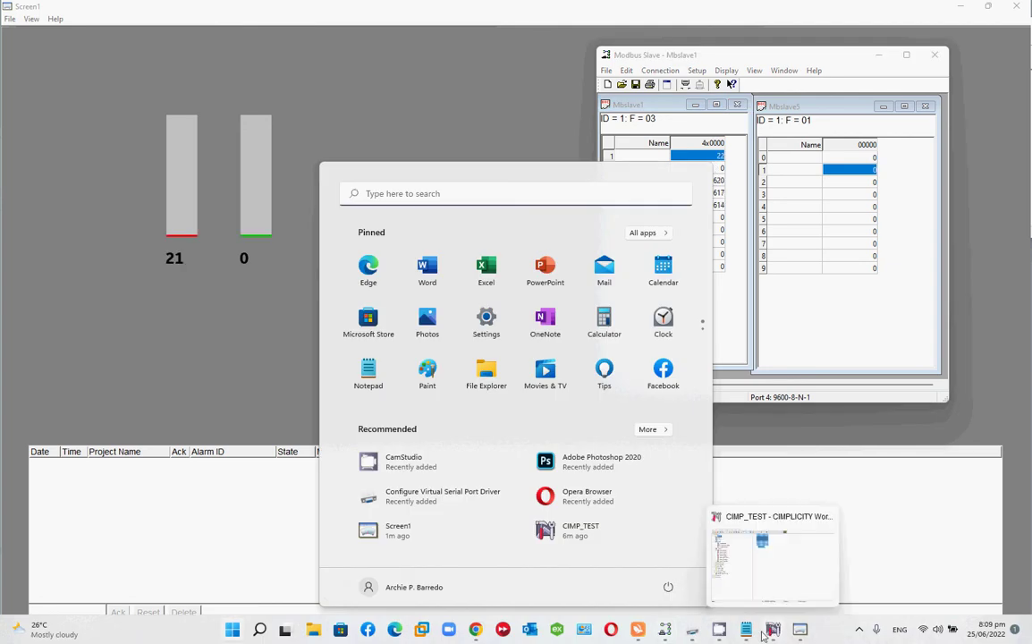
{"action": "mouse_move", "coordinate": [691, 630]}
{"action": "left_click", "coordinate": [676, 610]}
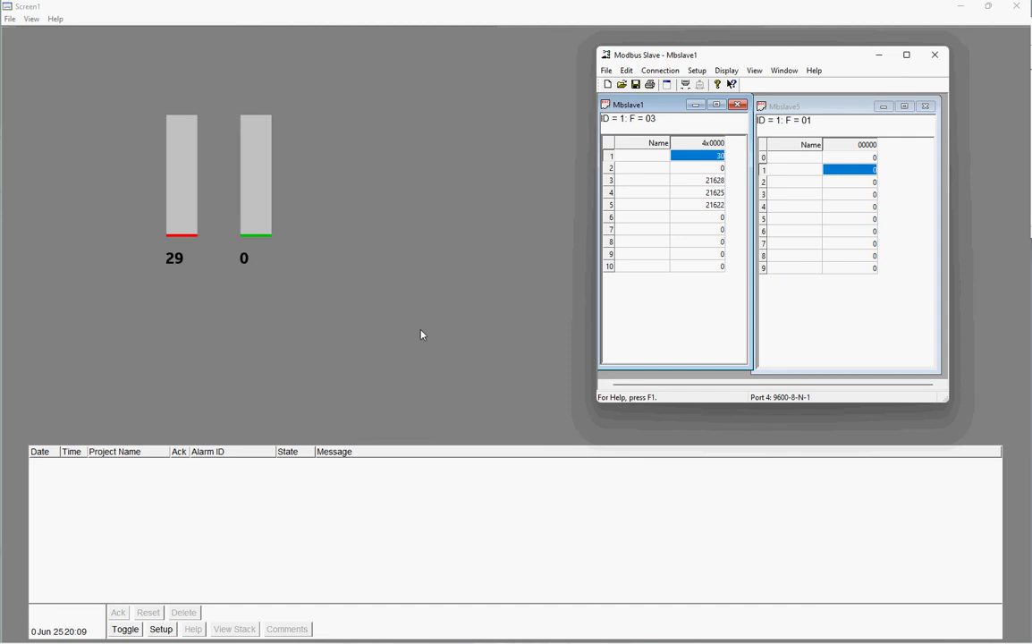
{"action": "key", "text": "super"}
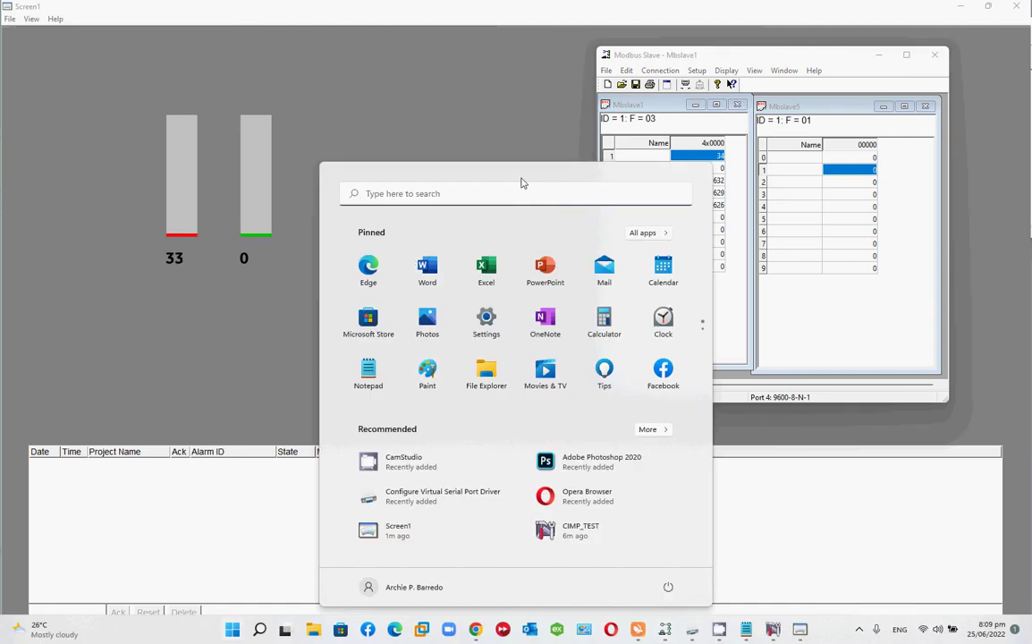
{"action": "left_click", "coordinate": [457, 526]}
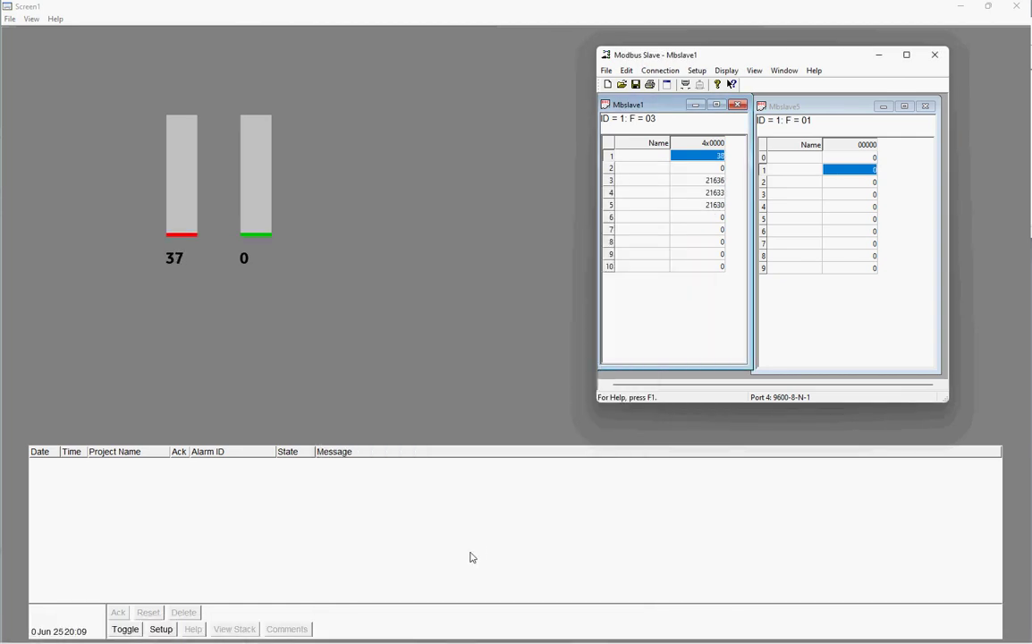
{"action": "left_click", "coordinate": [881, 57]}
{"action": "left_click_drag", "start_coordinate": [880, 9], "coordinate": [768, 67]}
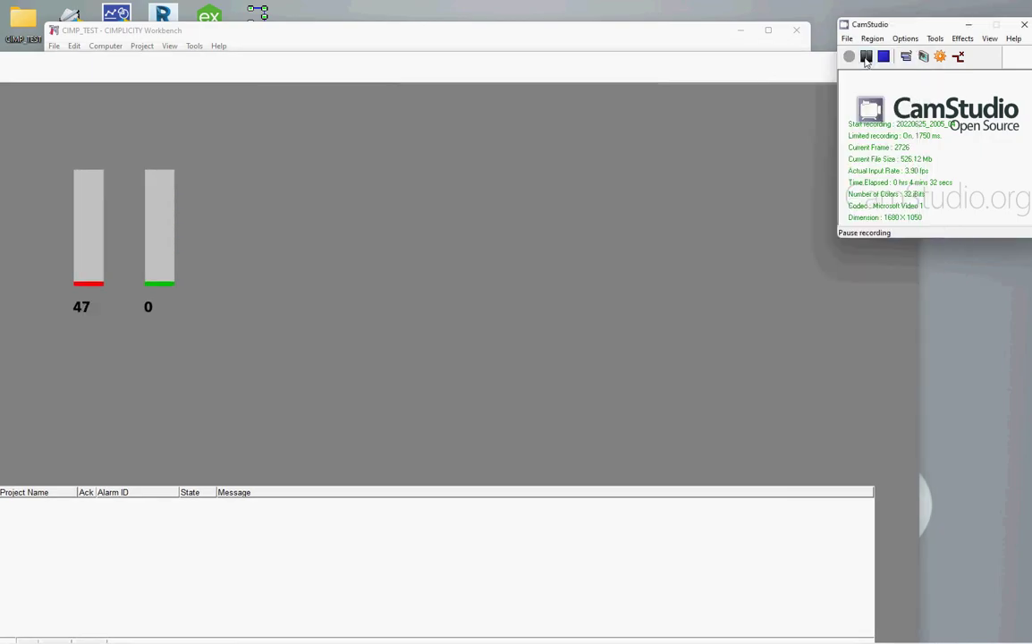
{"action": "left_click", "coordinate": [866, 56]}
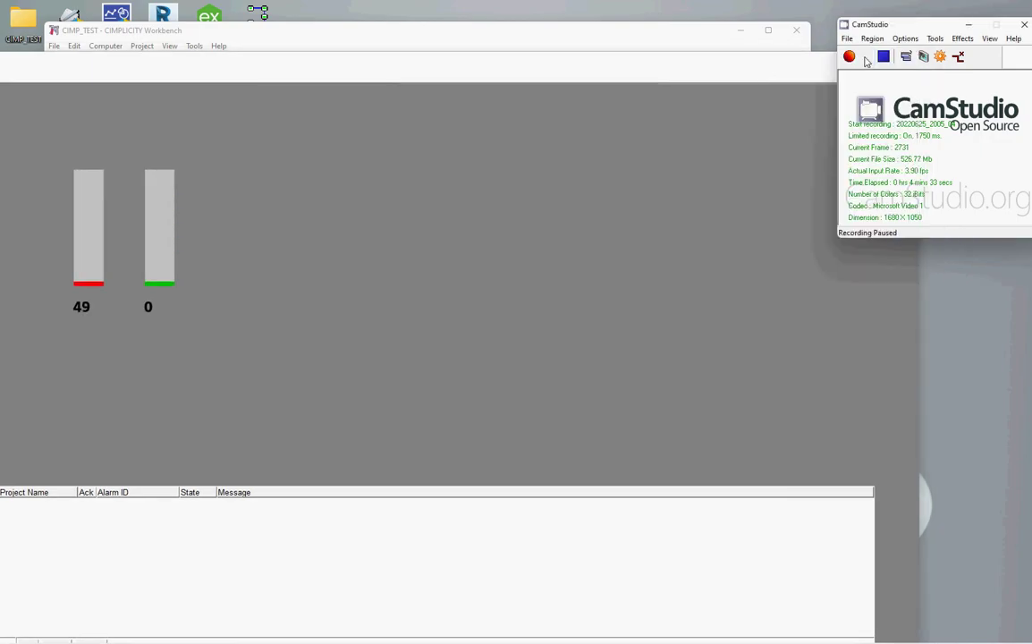
{"action": "left_click", "coordinate": [850, 57]}
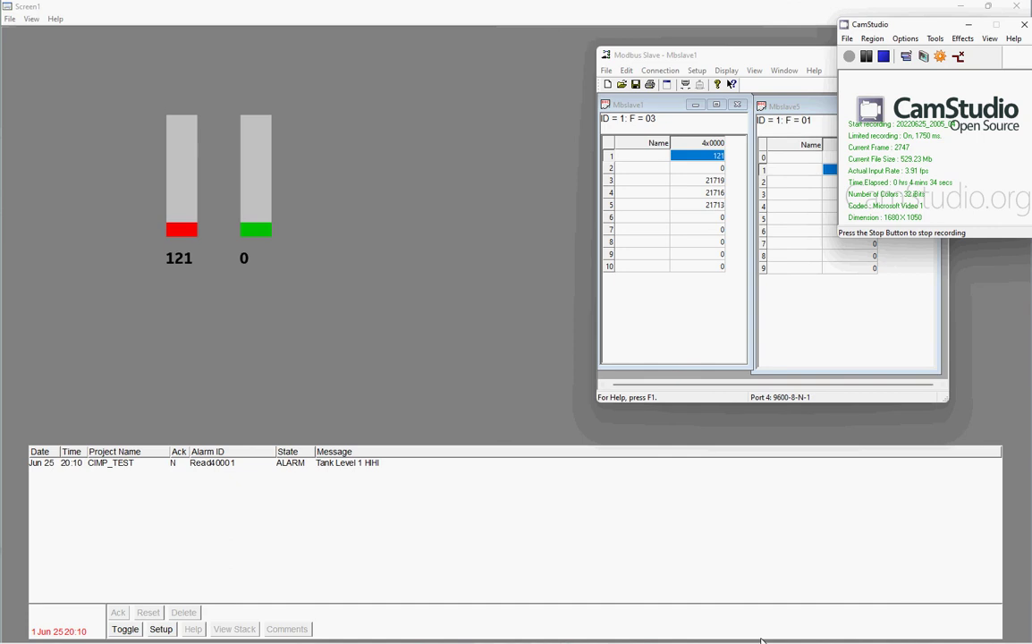
{"action": "key", "text": "super"}
{"action": "mouse_move", "coordinate": [793, 630]}
{"action": "left_click", "coordinate": [719, 630]}
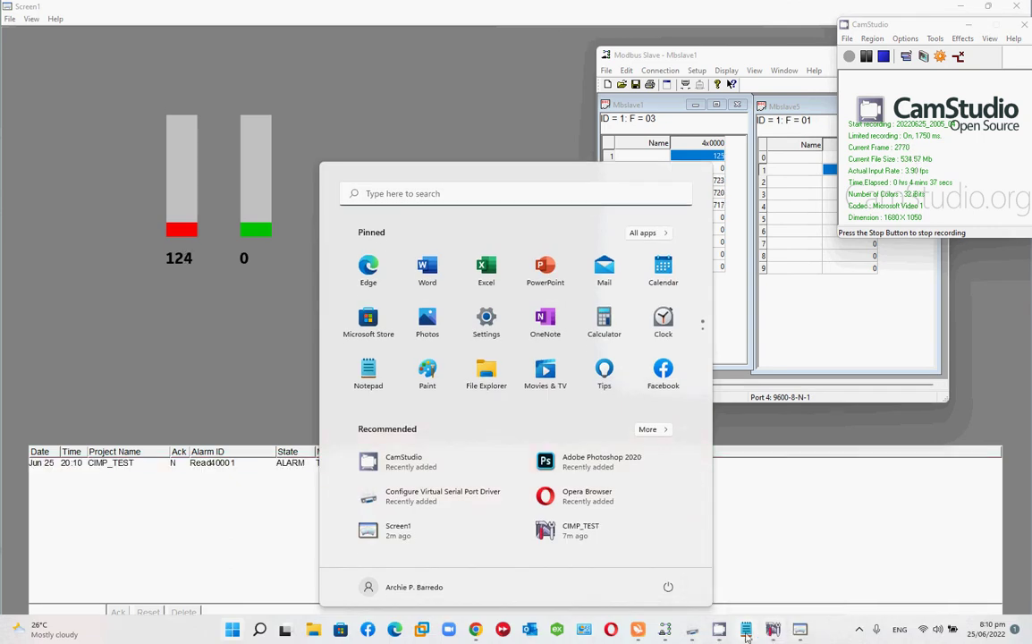